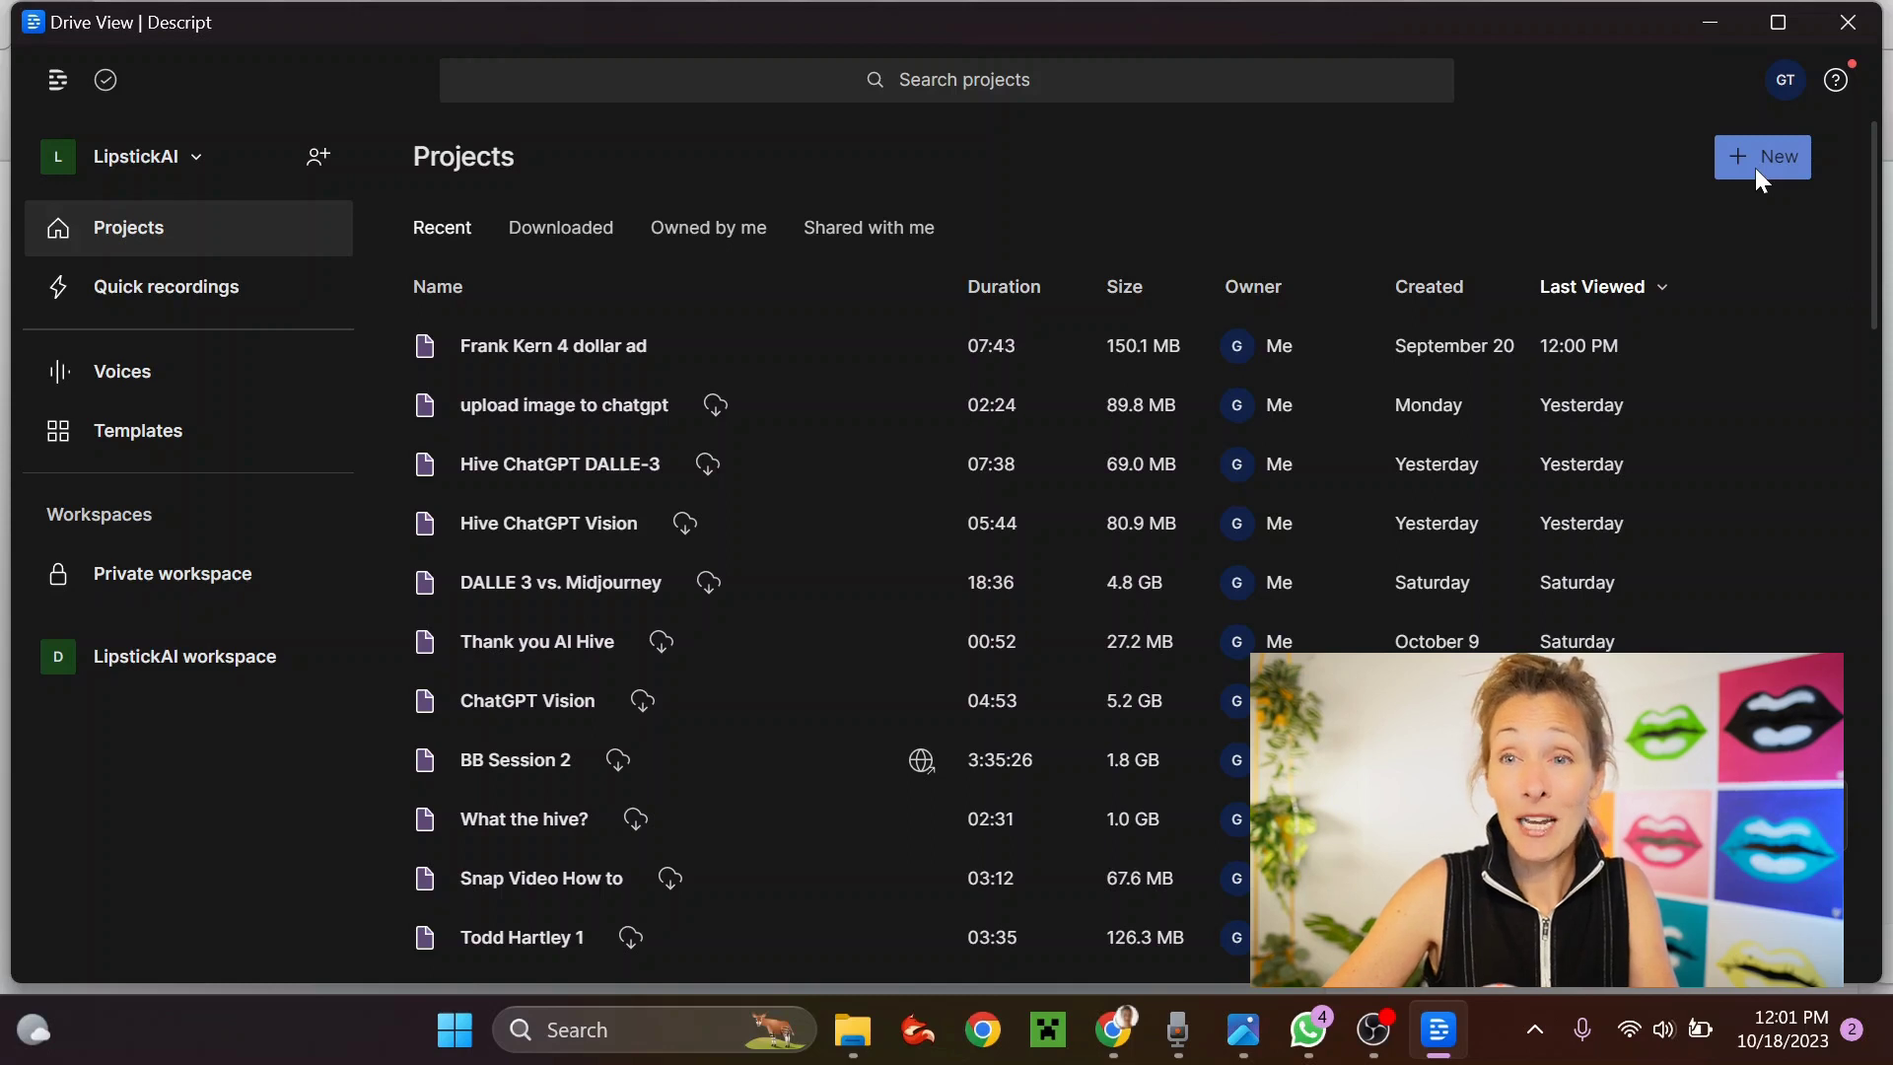
Create the SuperPrime Masterclass project and import the last MP3 in the Audio to transcribe folder for transcription.
click(1761, 168)
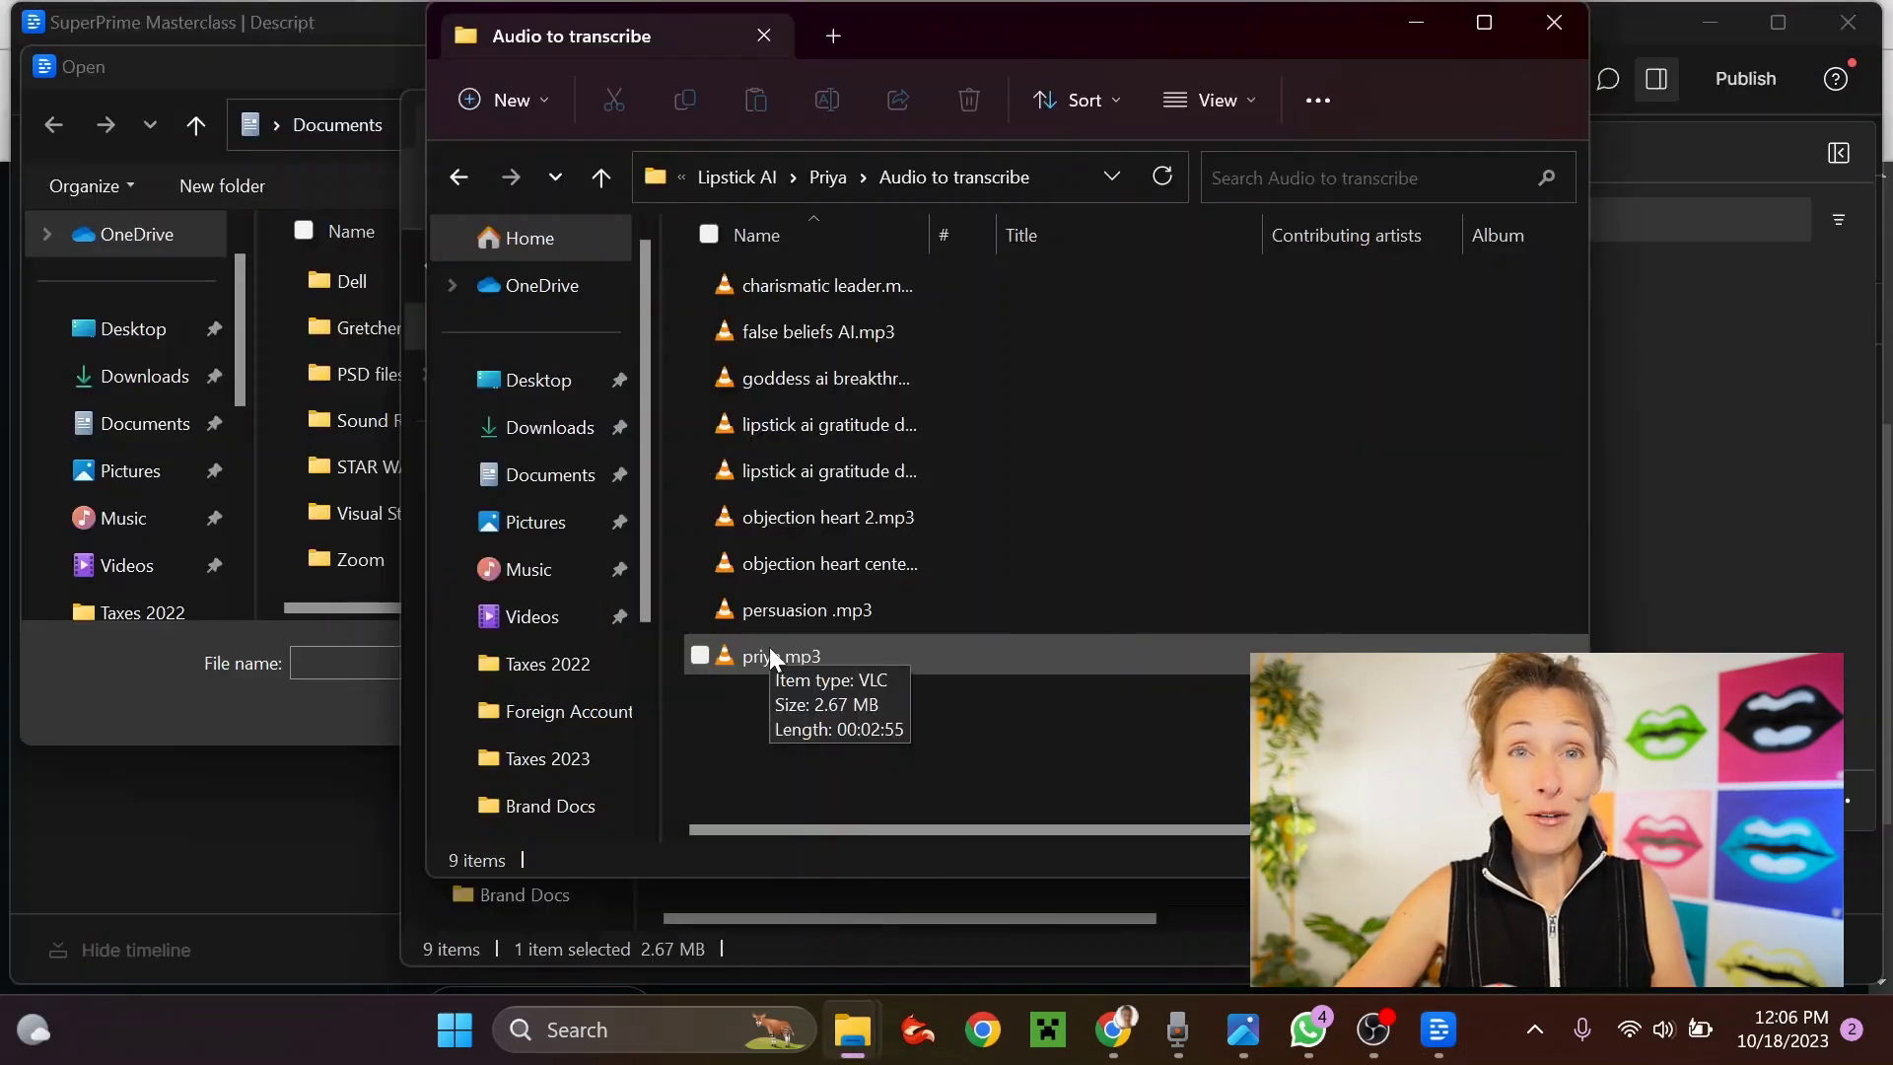
click(769, 655)
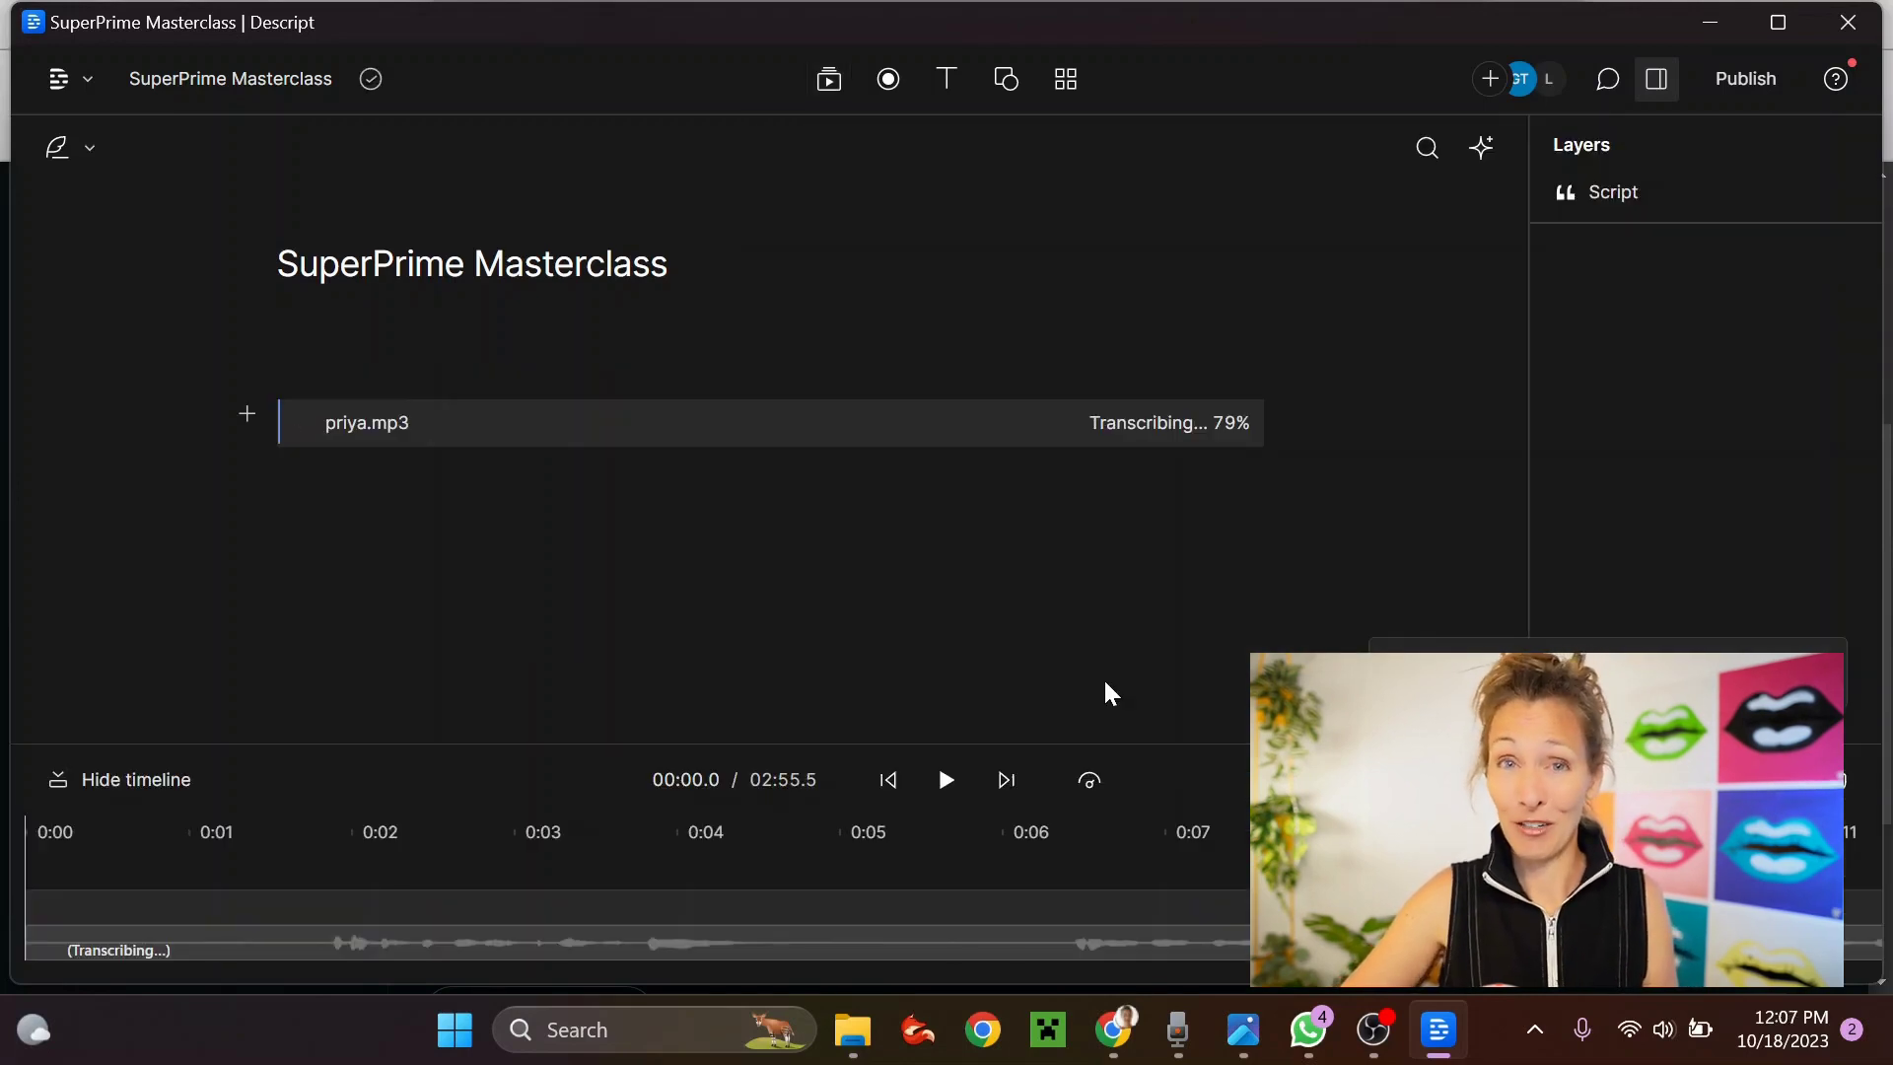
Switch to ChatGPT and send GPT-4 the transcript describing the two 45-minute presentations, blurbs, titles and teaser blog post.
mouse_move(1117, 1051)
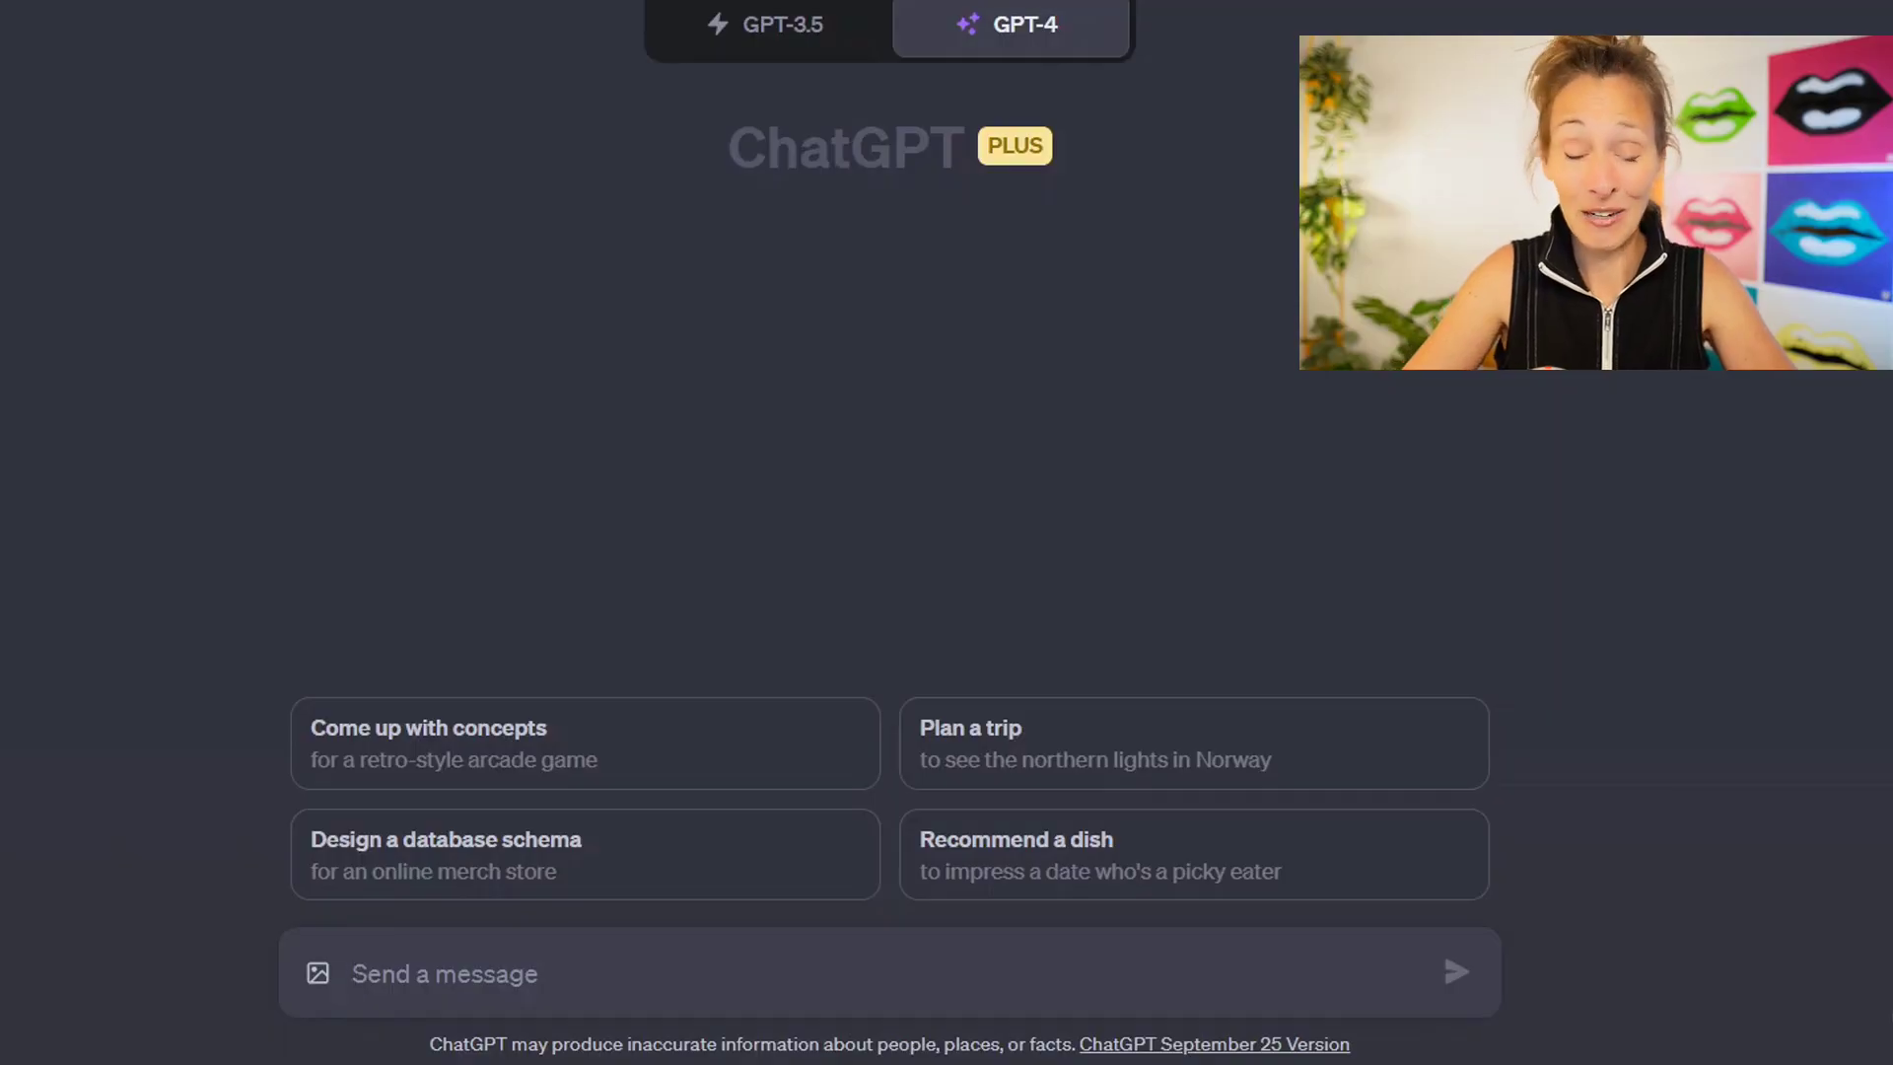
key(ctrl+v)
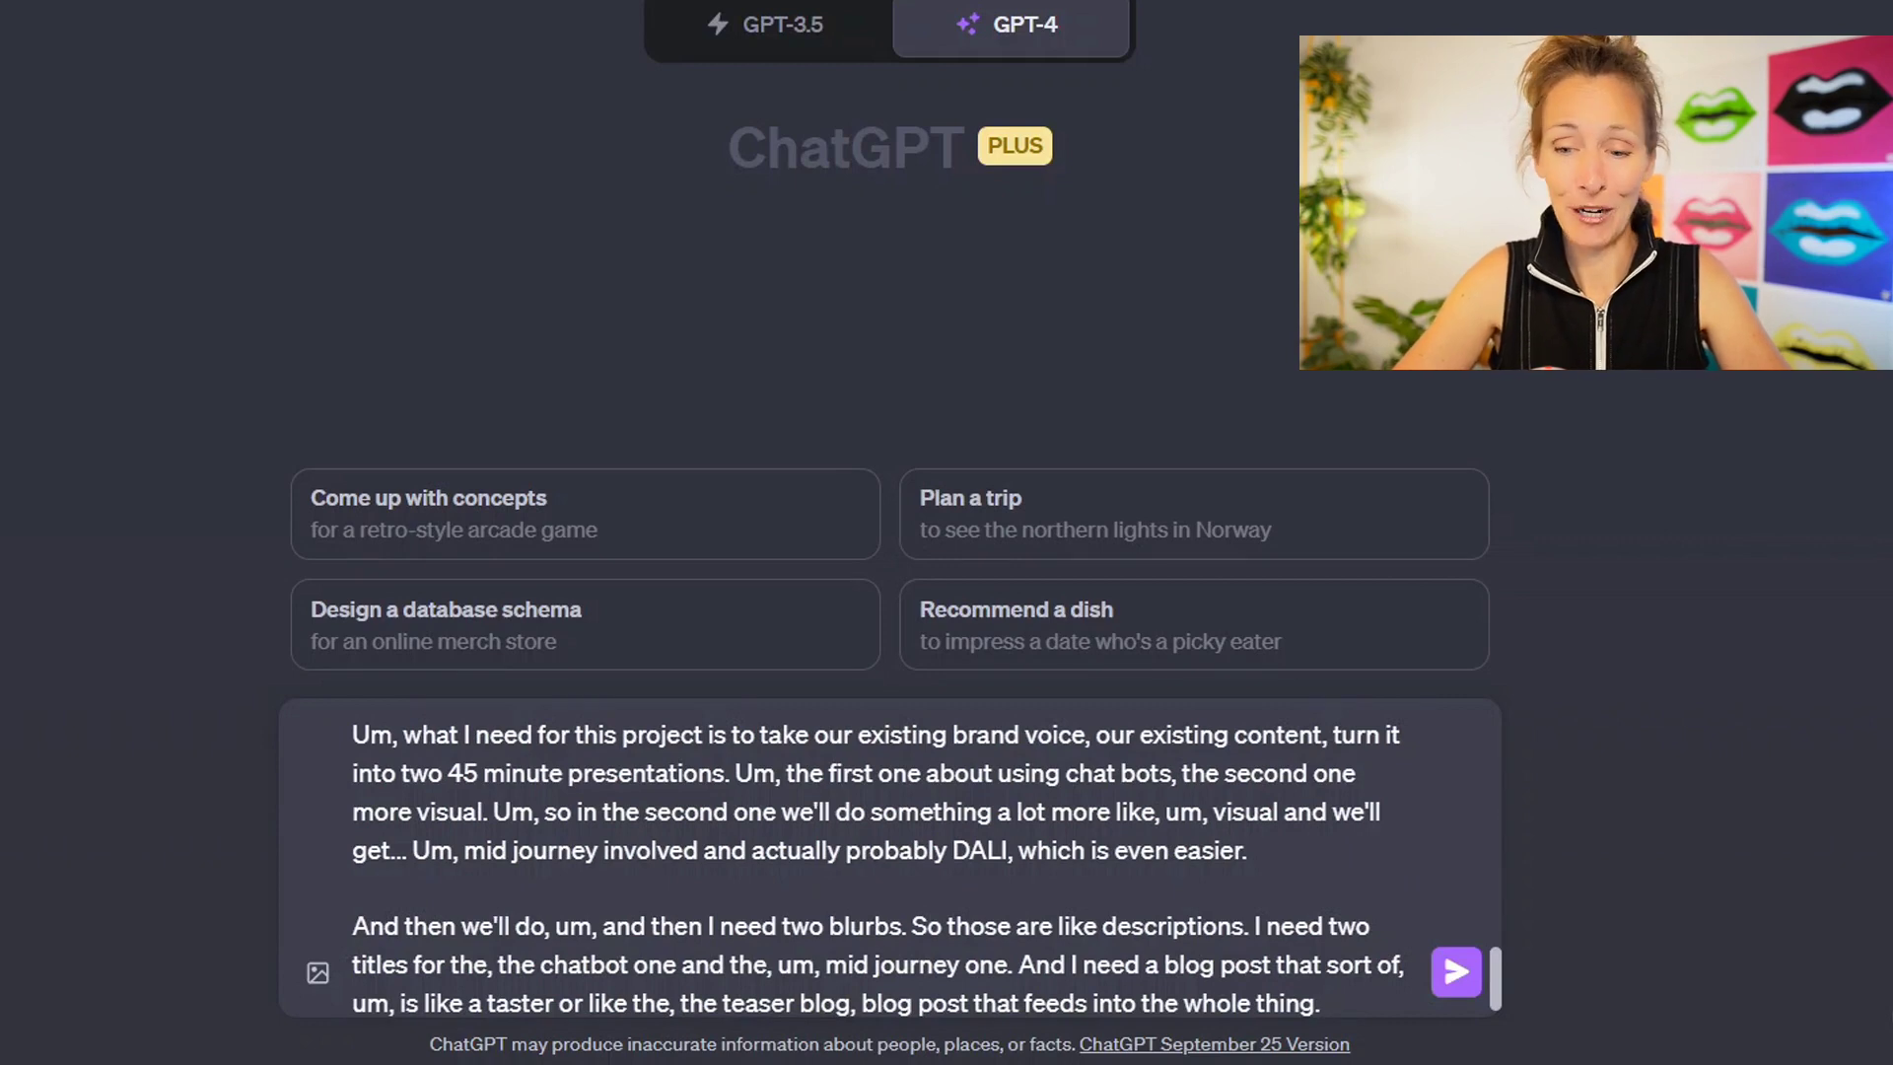
key(Return)
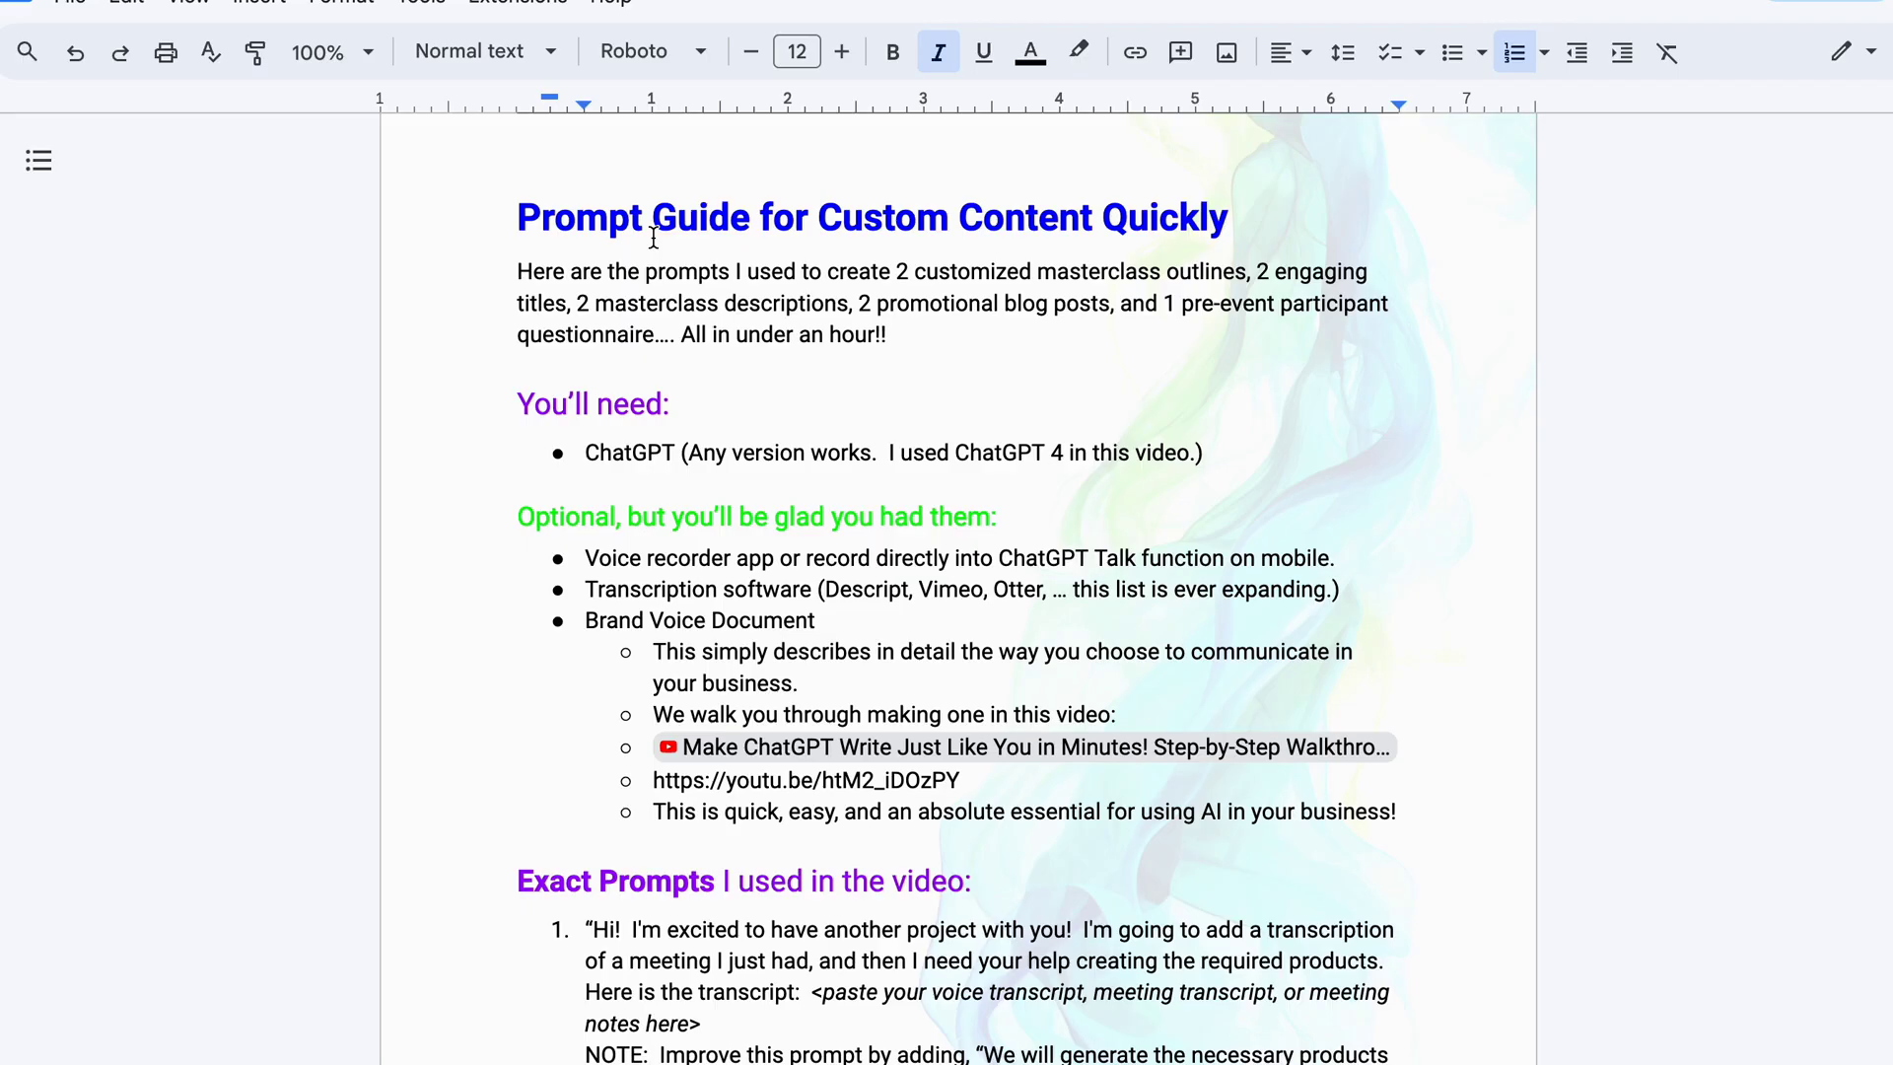
Read the Prompt Guide for Custom Content Quickly in Google Docs, including the required items and the numbered exact prompts.
scroll(654, 237, down, 2)
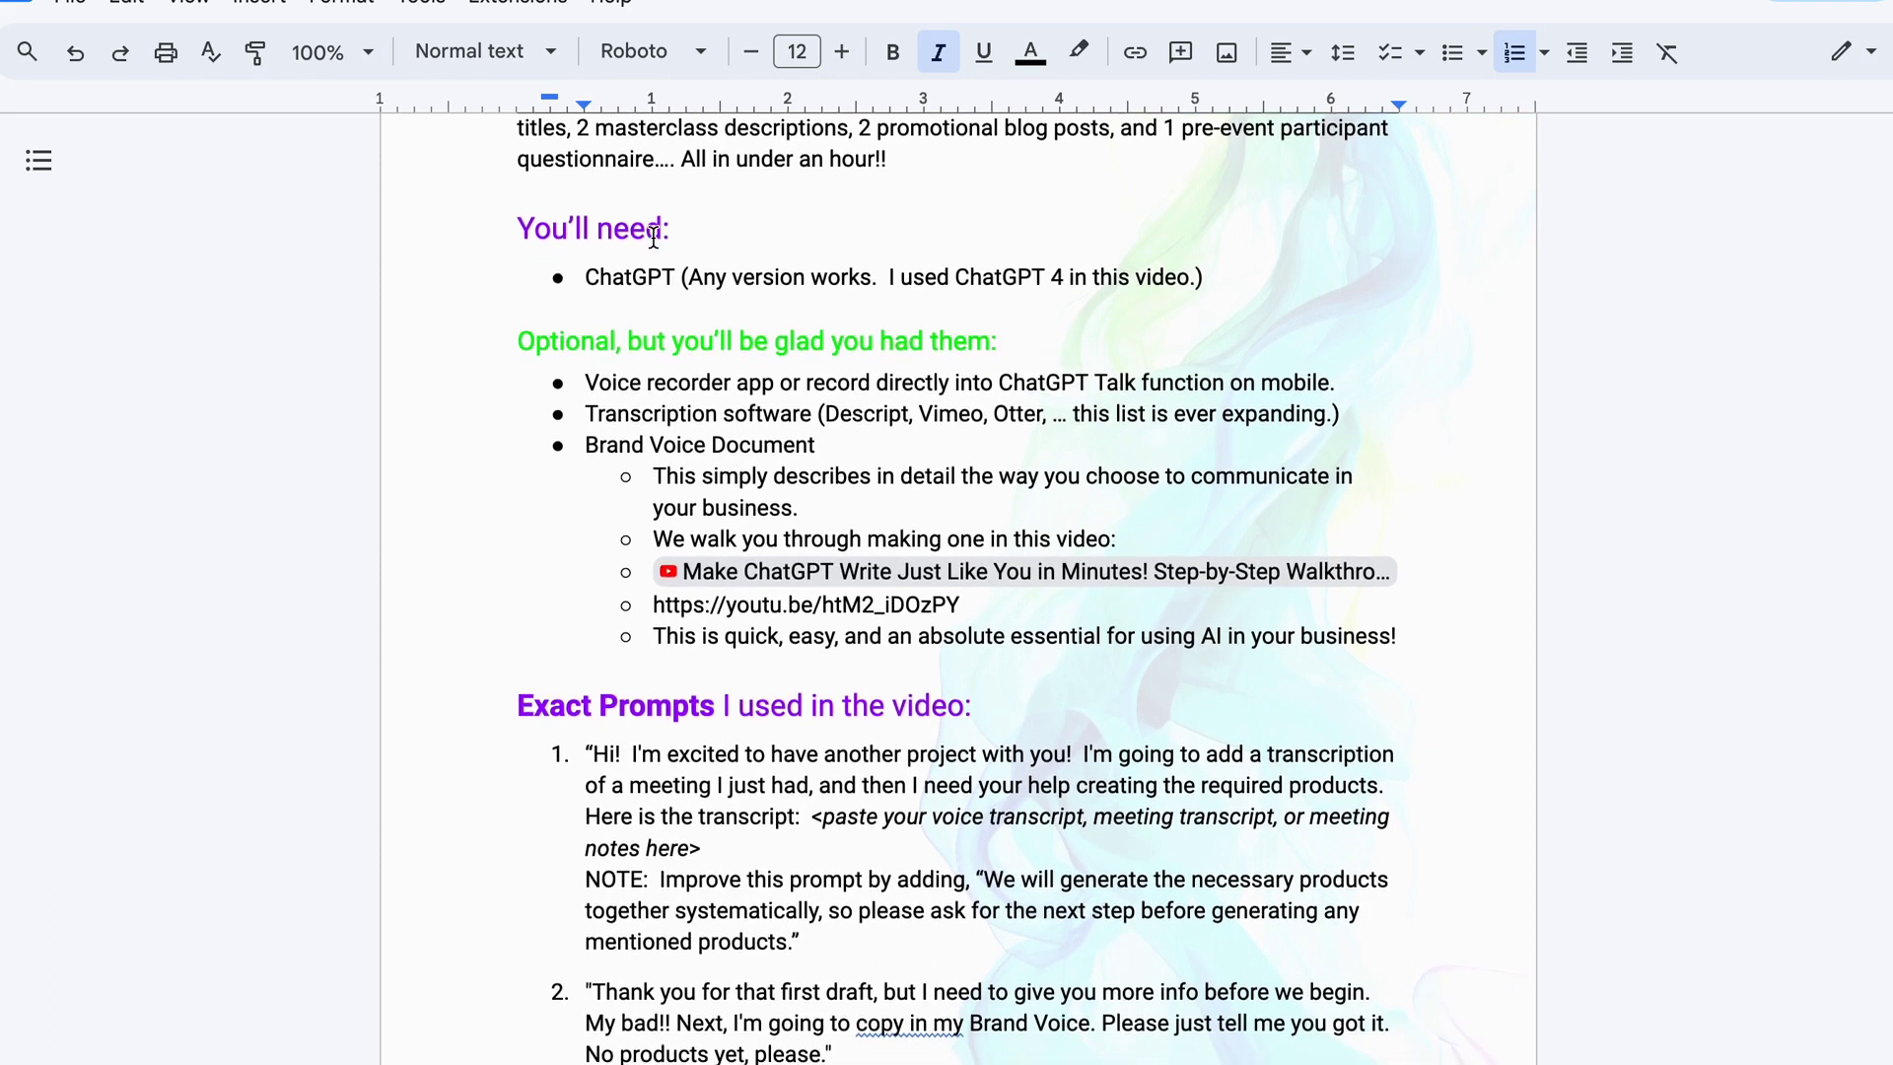
scroll(654, 238, down, 4)
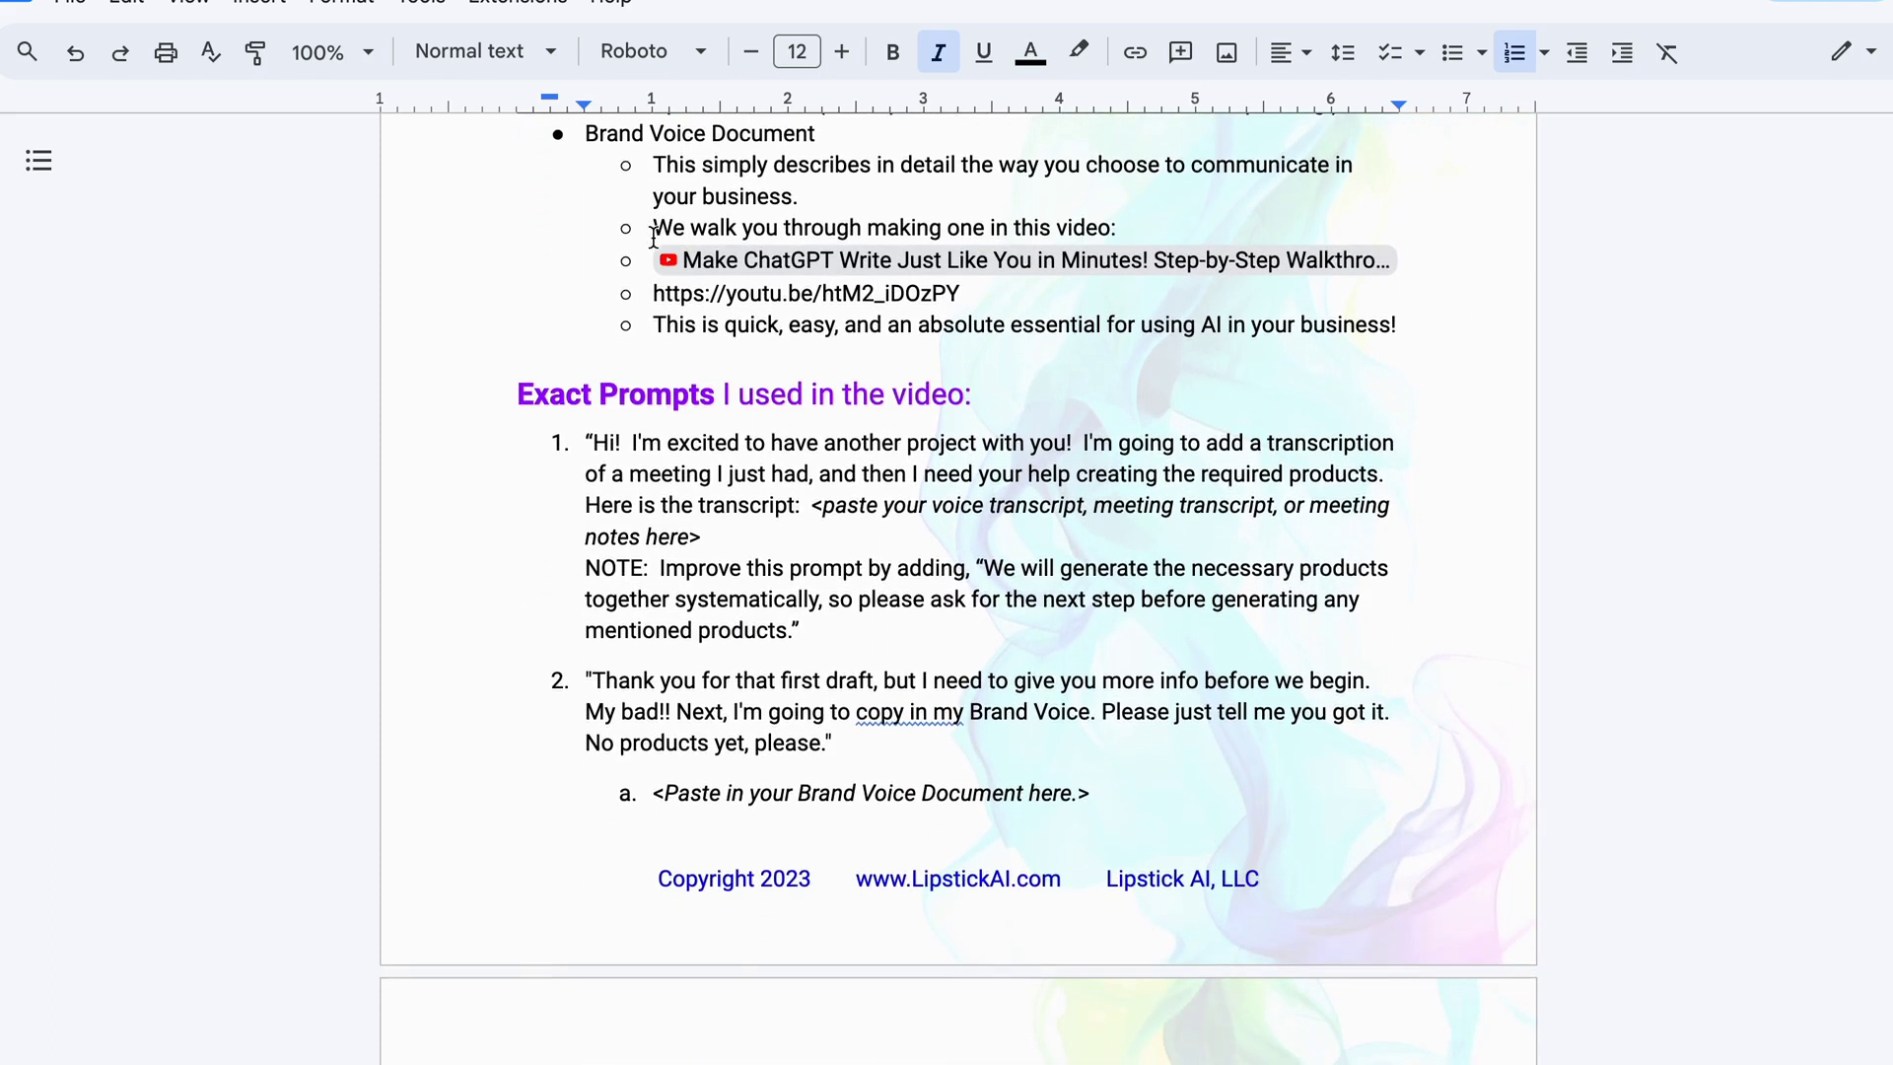
scroll(654, 236, down, 10)
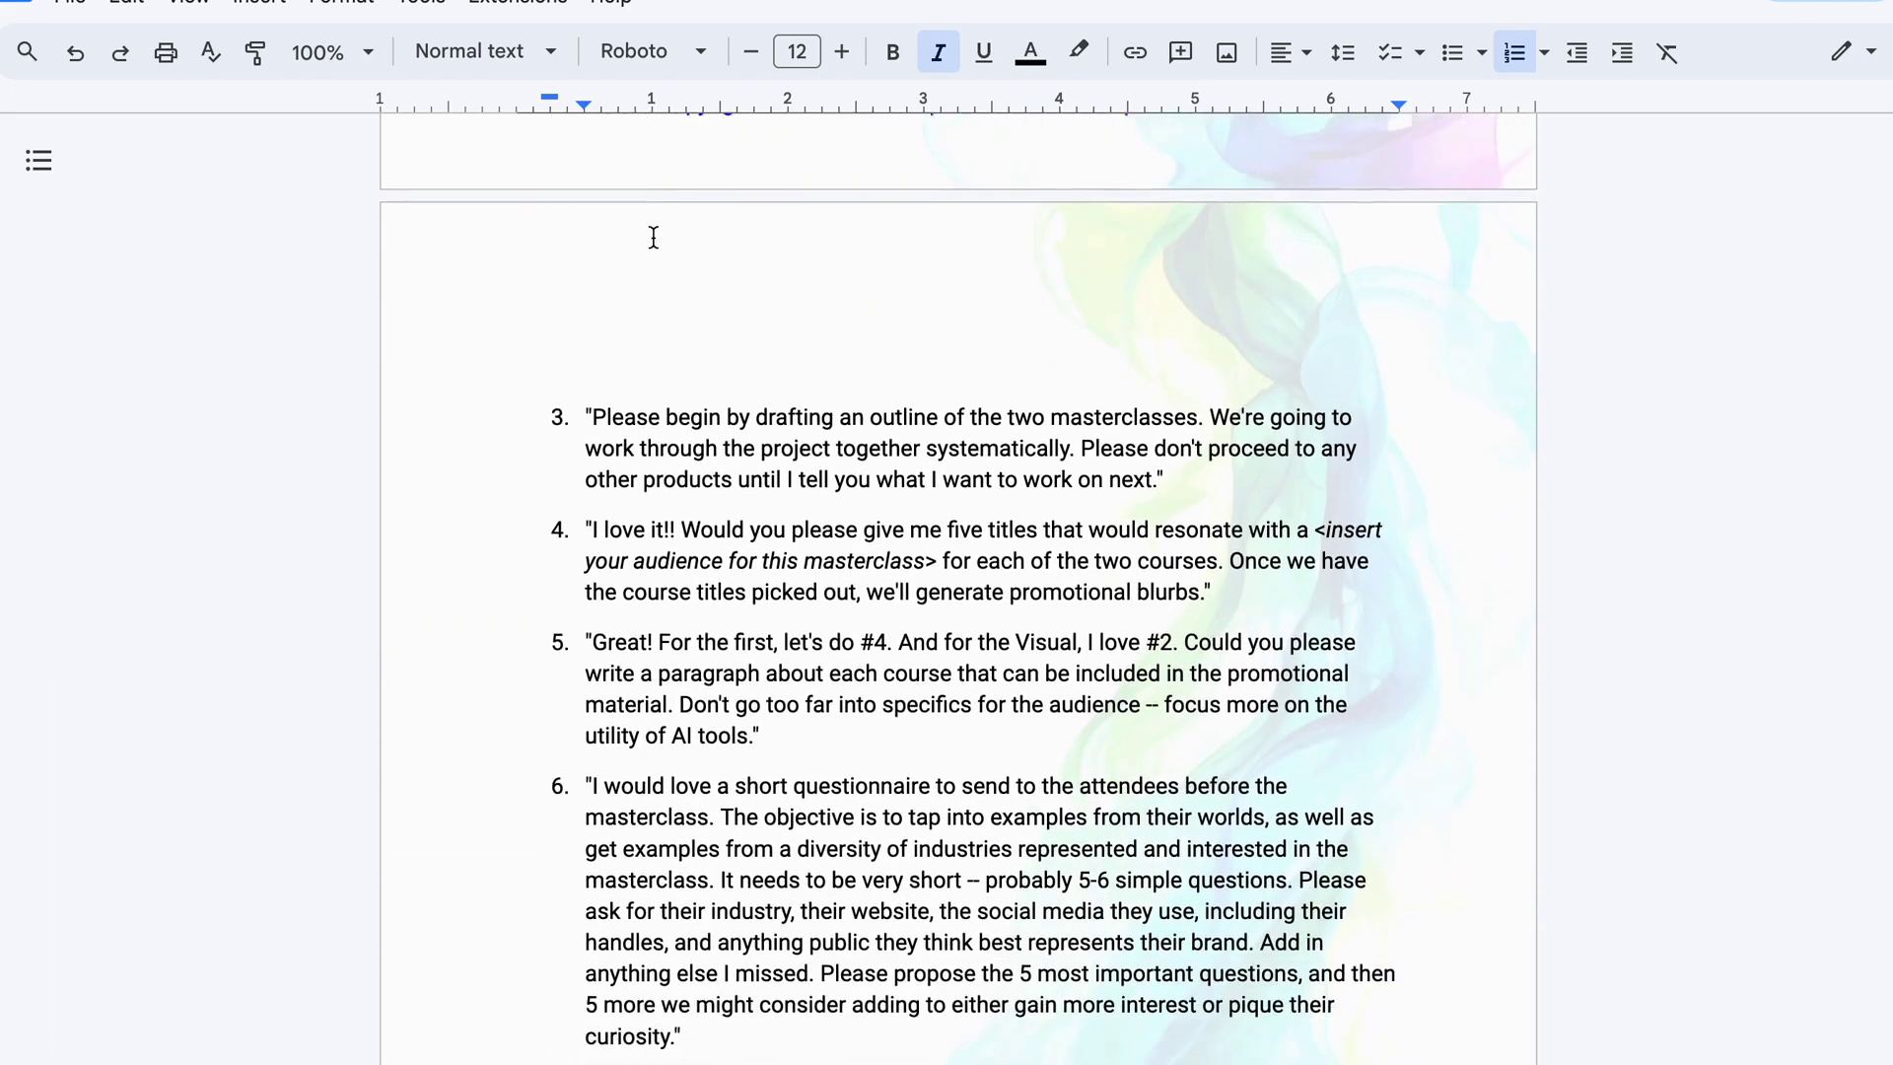
scroll(654, 237, down, 8)
scroll(654, 237, up, 20)
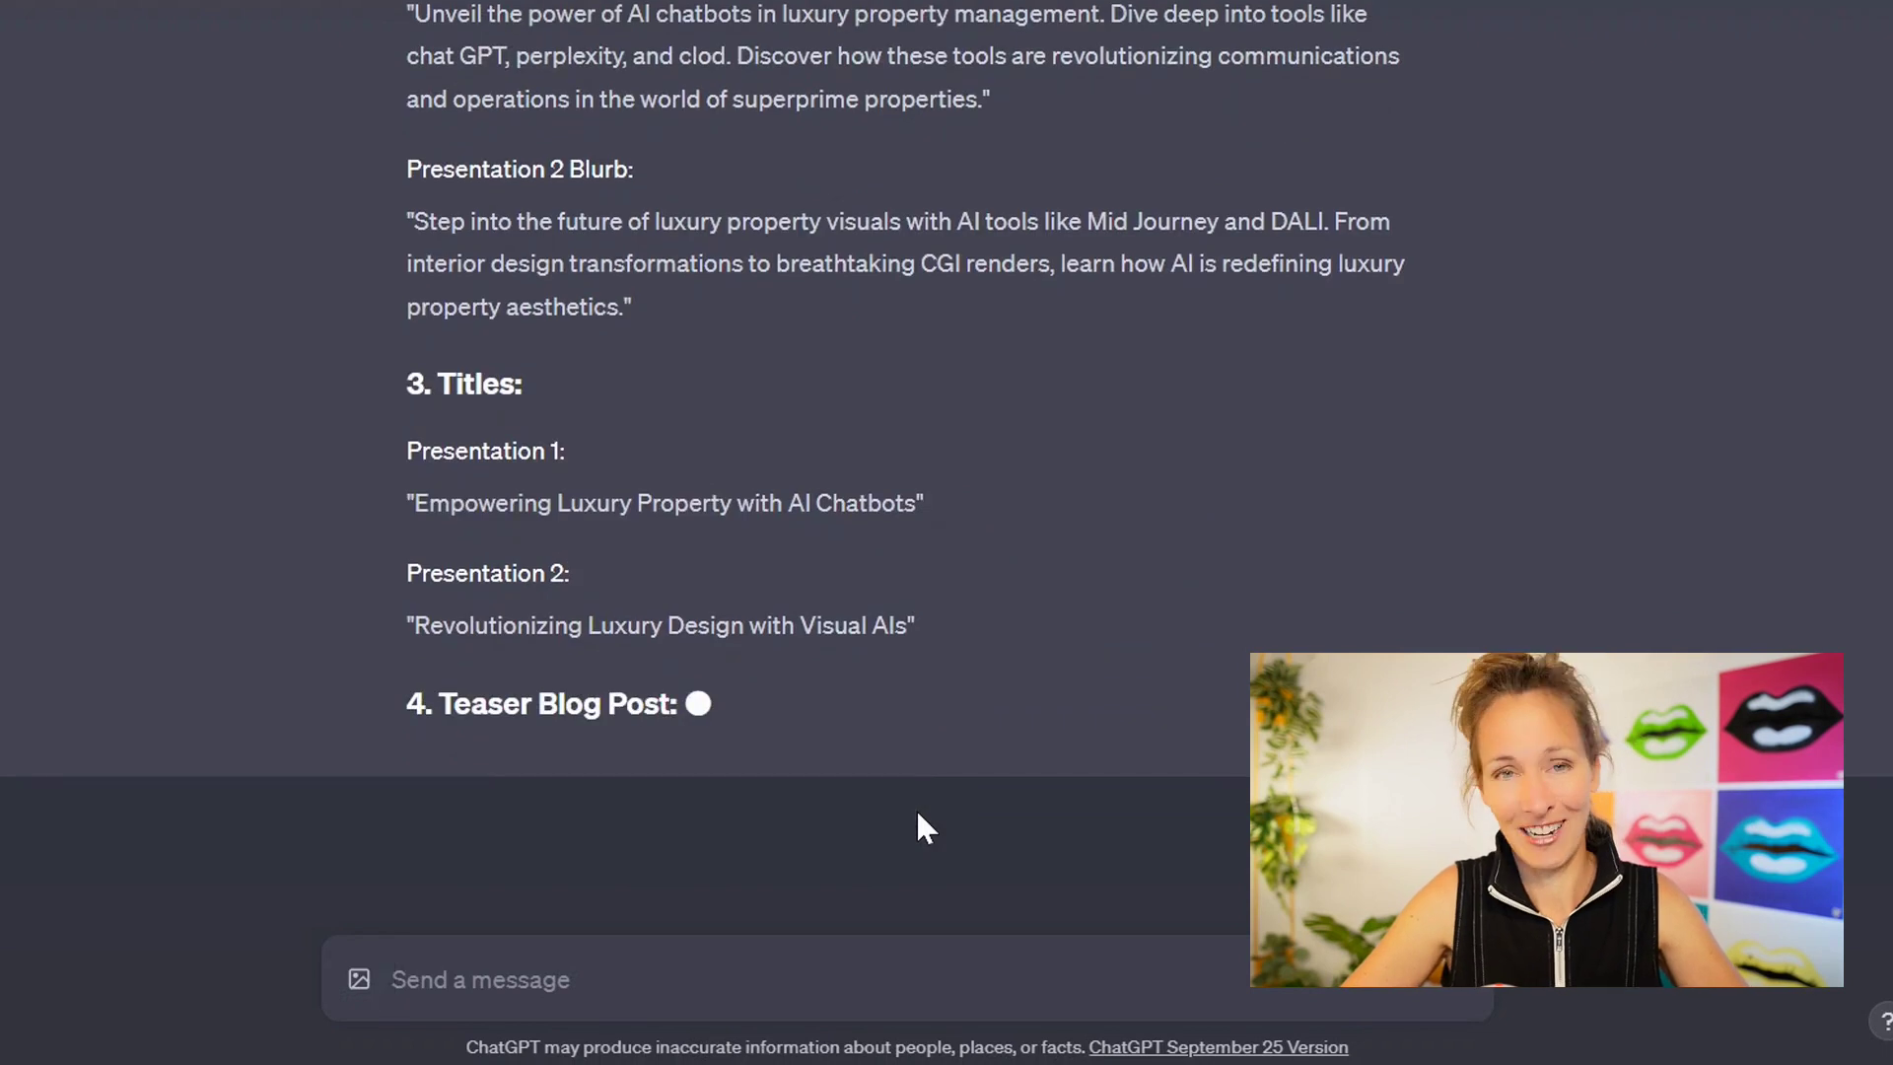
Review the first draft and reply that more info is needed before beginning, with the Brand Voice being copied in next.
scroll(1082, 618, up, 10)
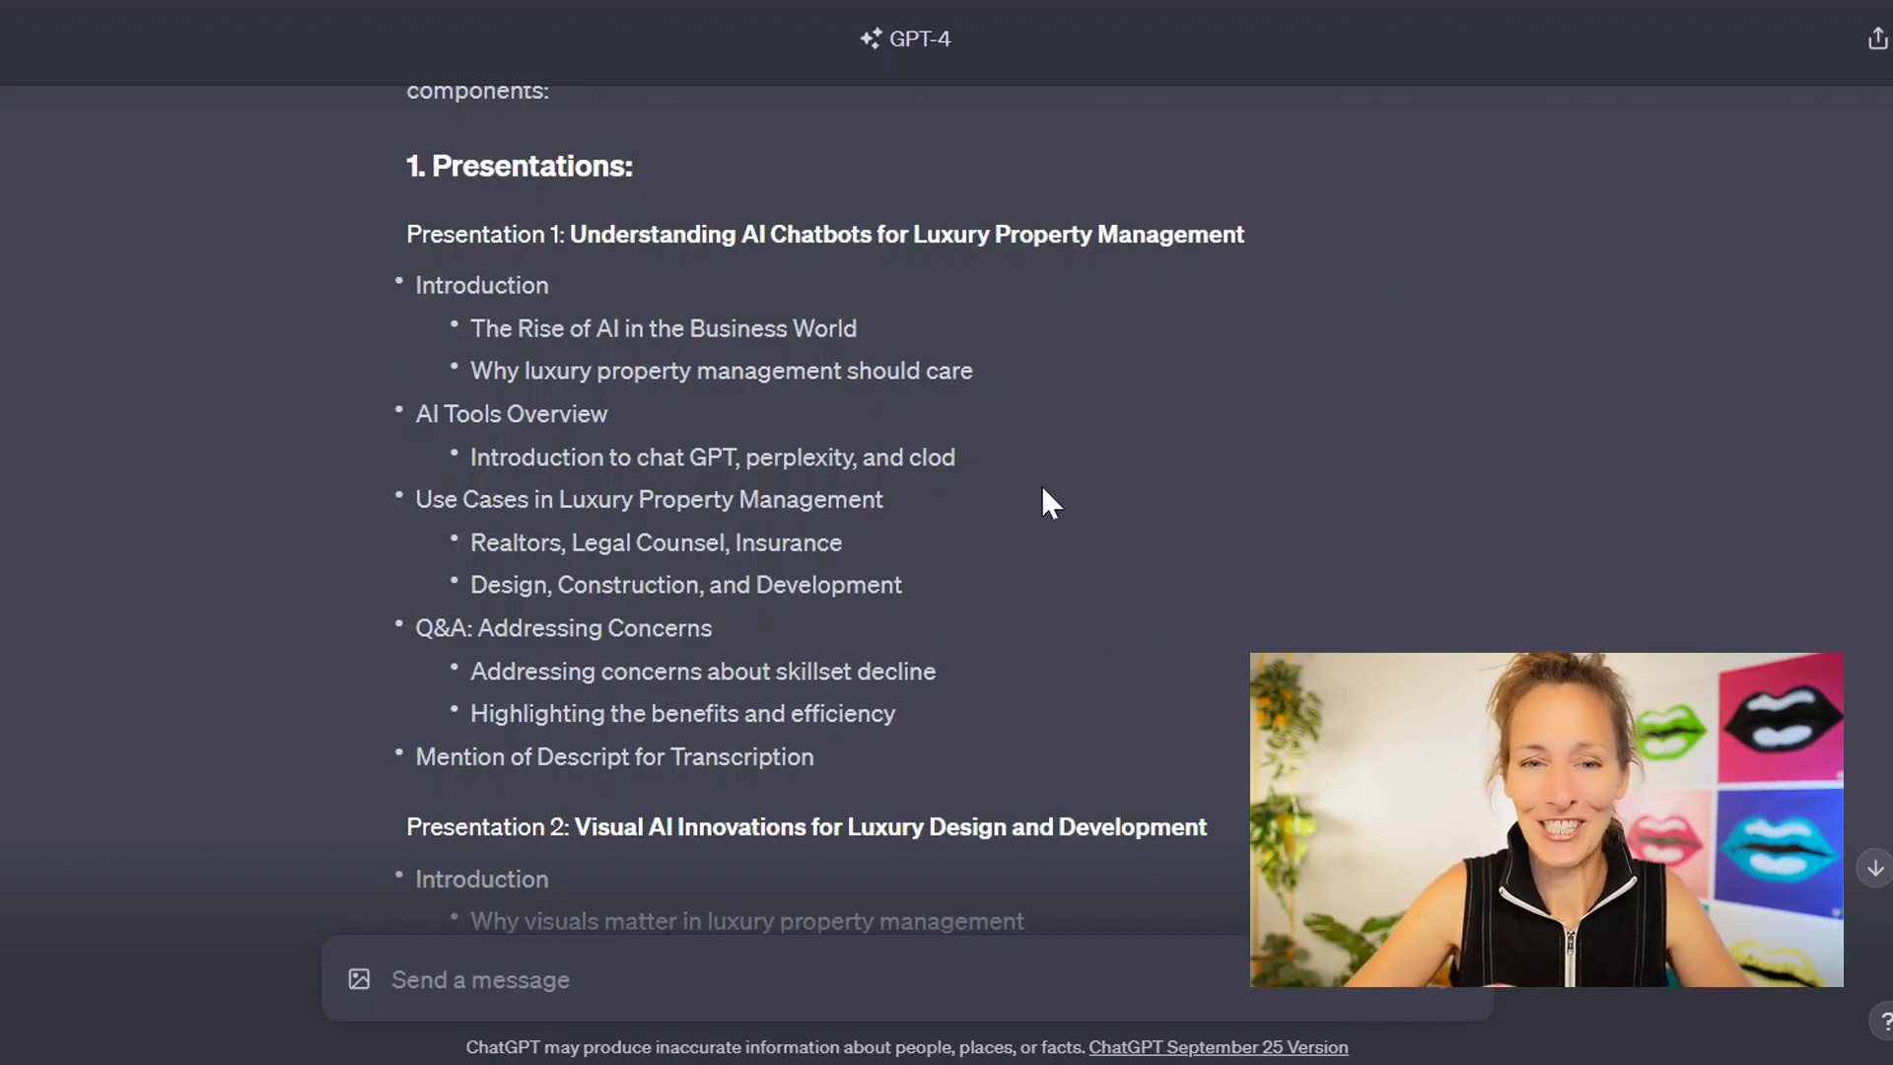
scroll(1042, 487, down, 15)
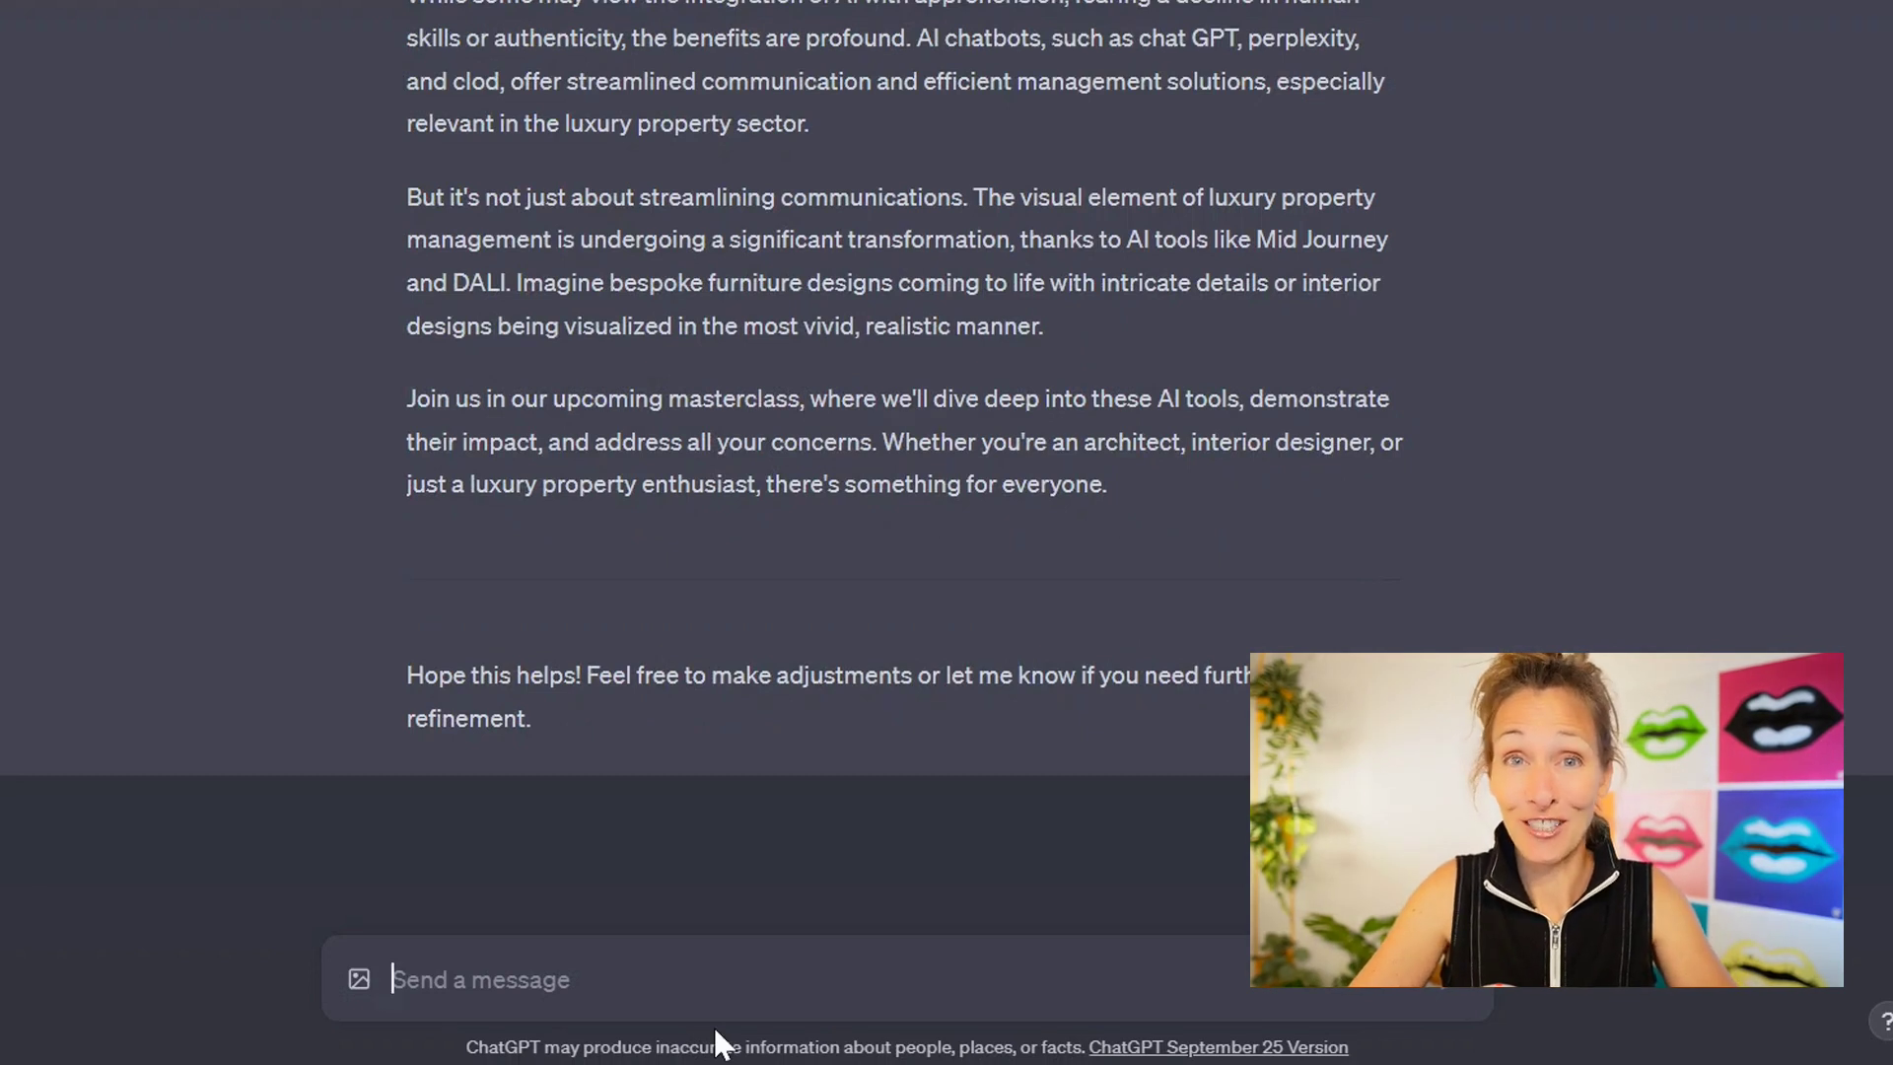
text(Thank you for that first draft, but I need to give you more info befor we begin.  My next step, I'm going to copy in my Brand Voice.  Please just tell me you got it.  No products yet, please.)
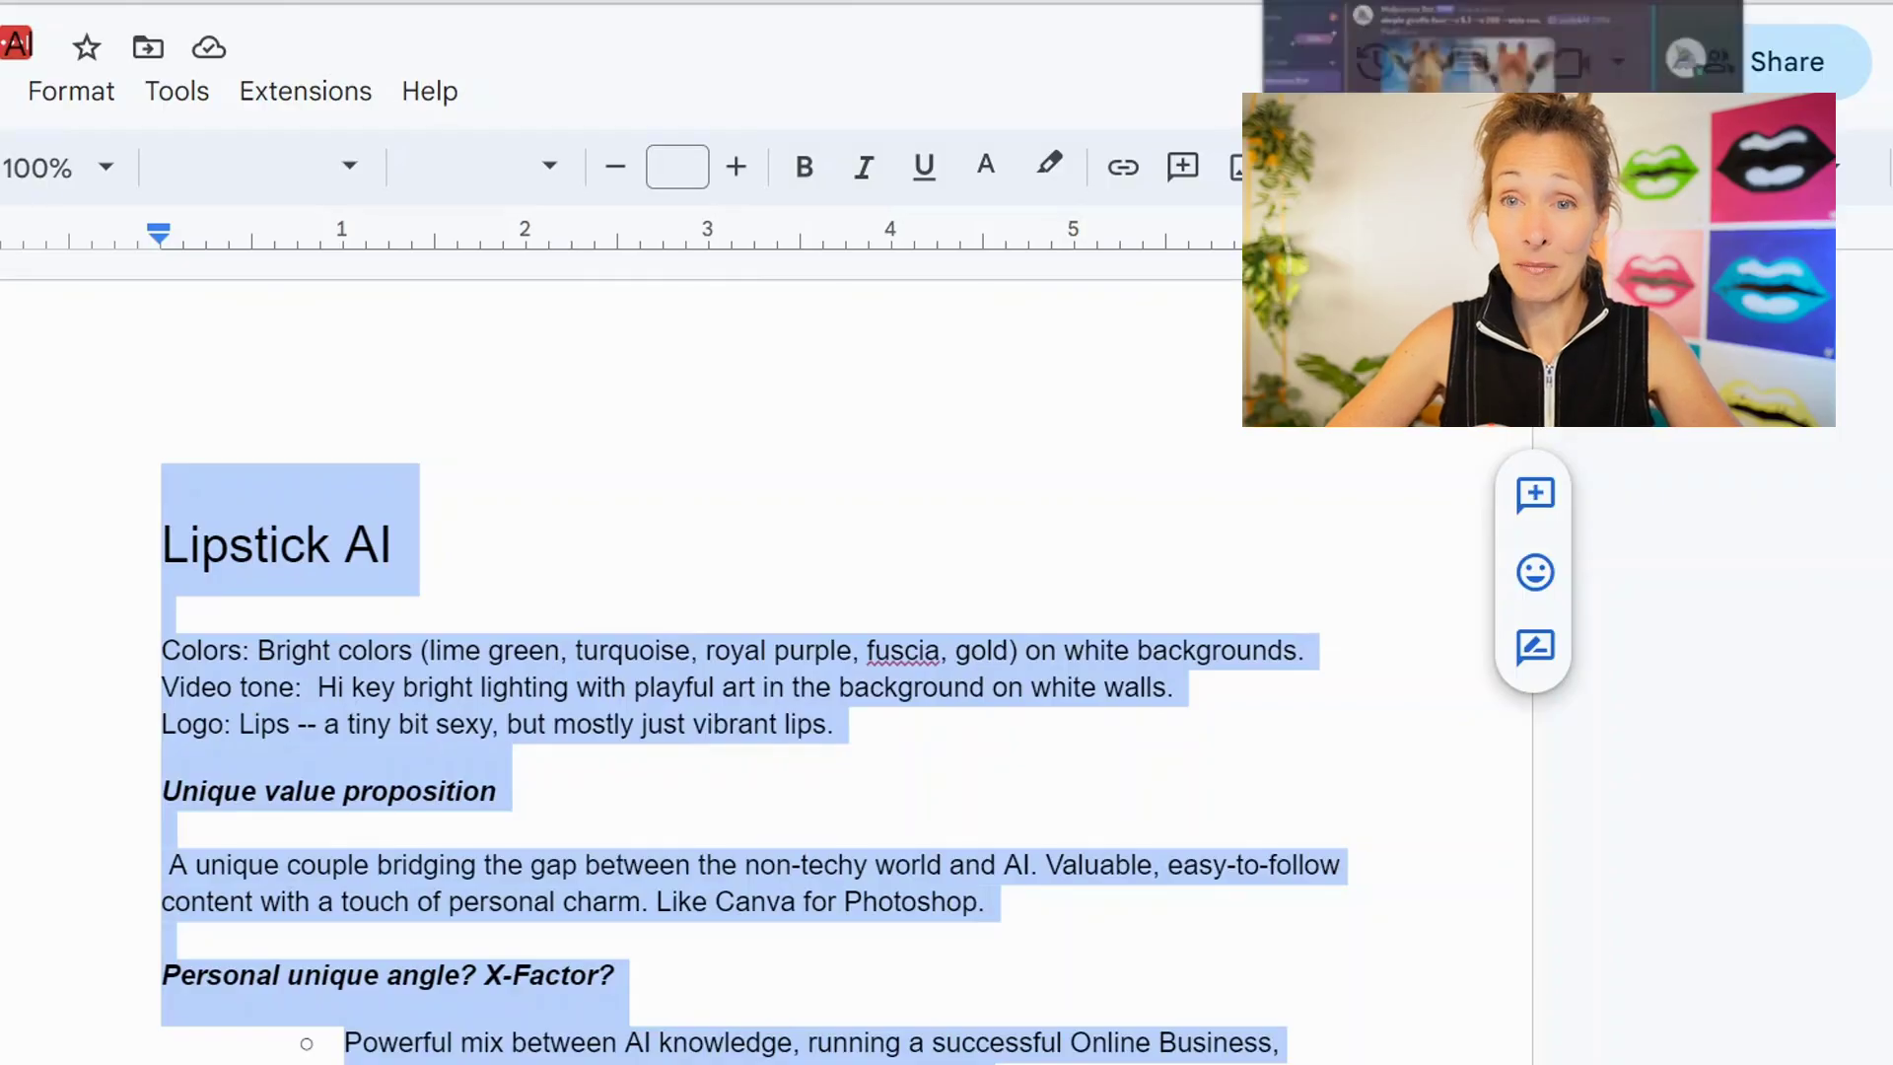
Send ChatGPT the full text copied from the Lipstick AI brand voice document.
click(936, 2)
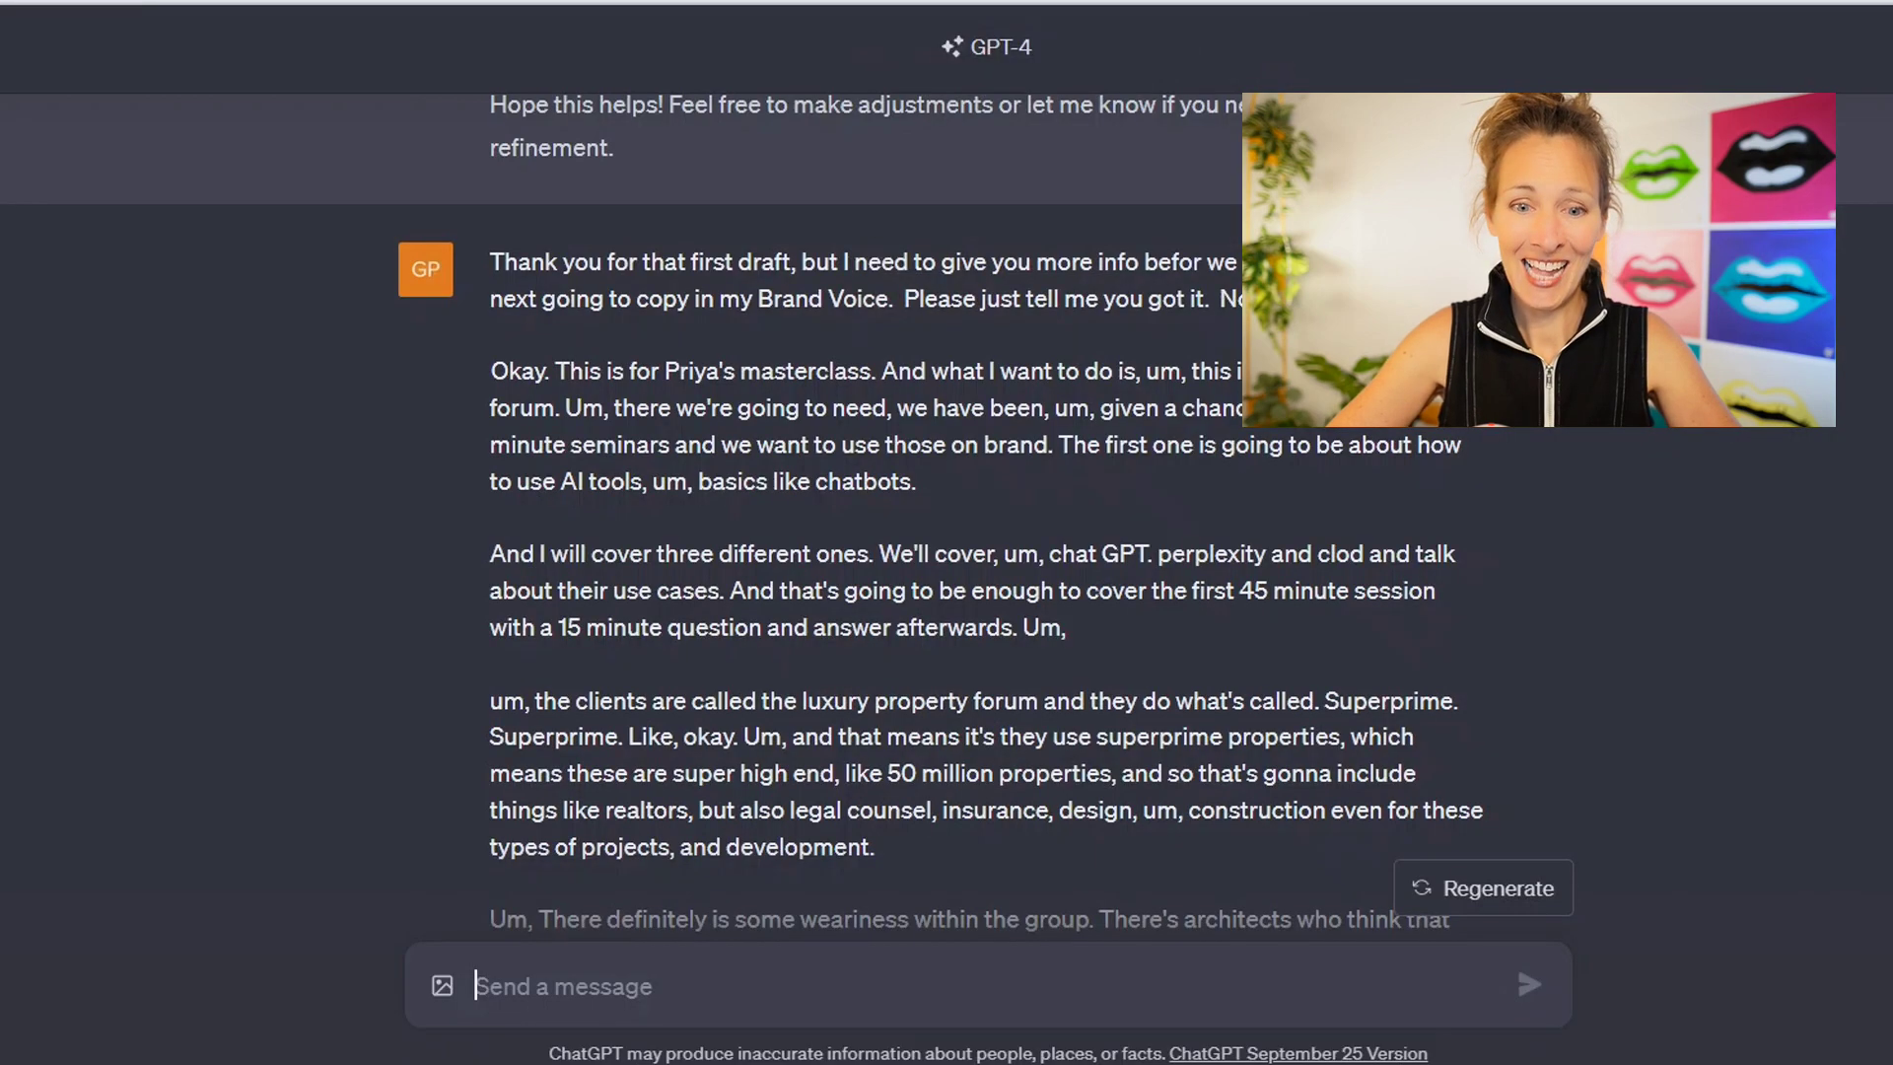
key(ctrl+v)
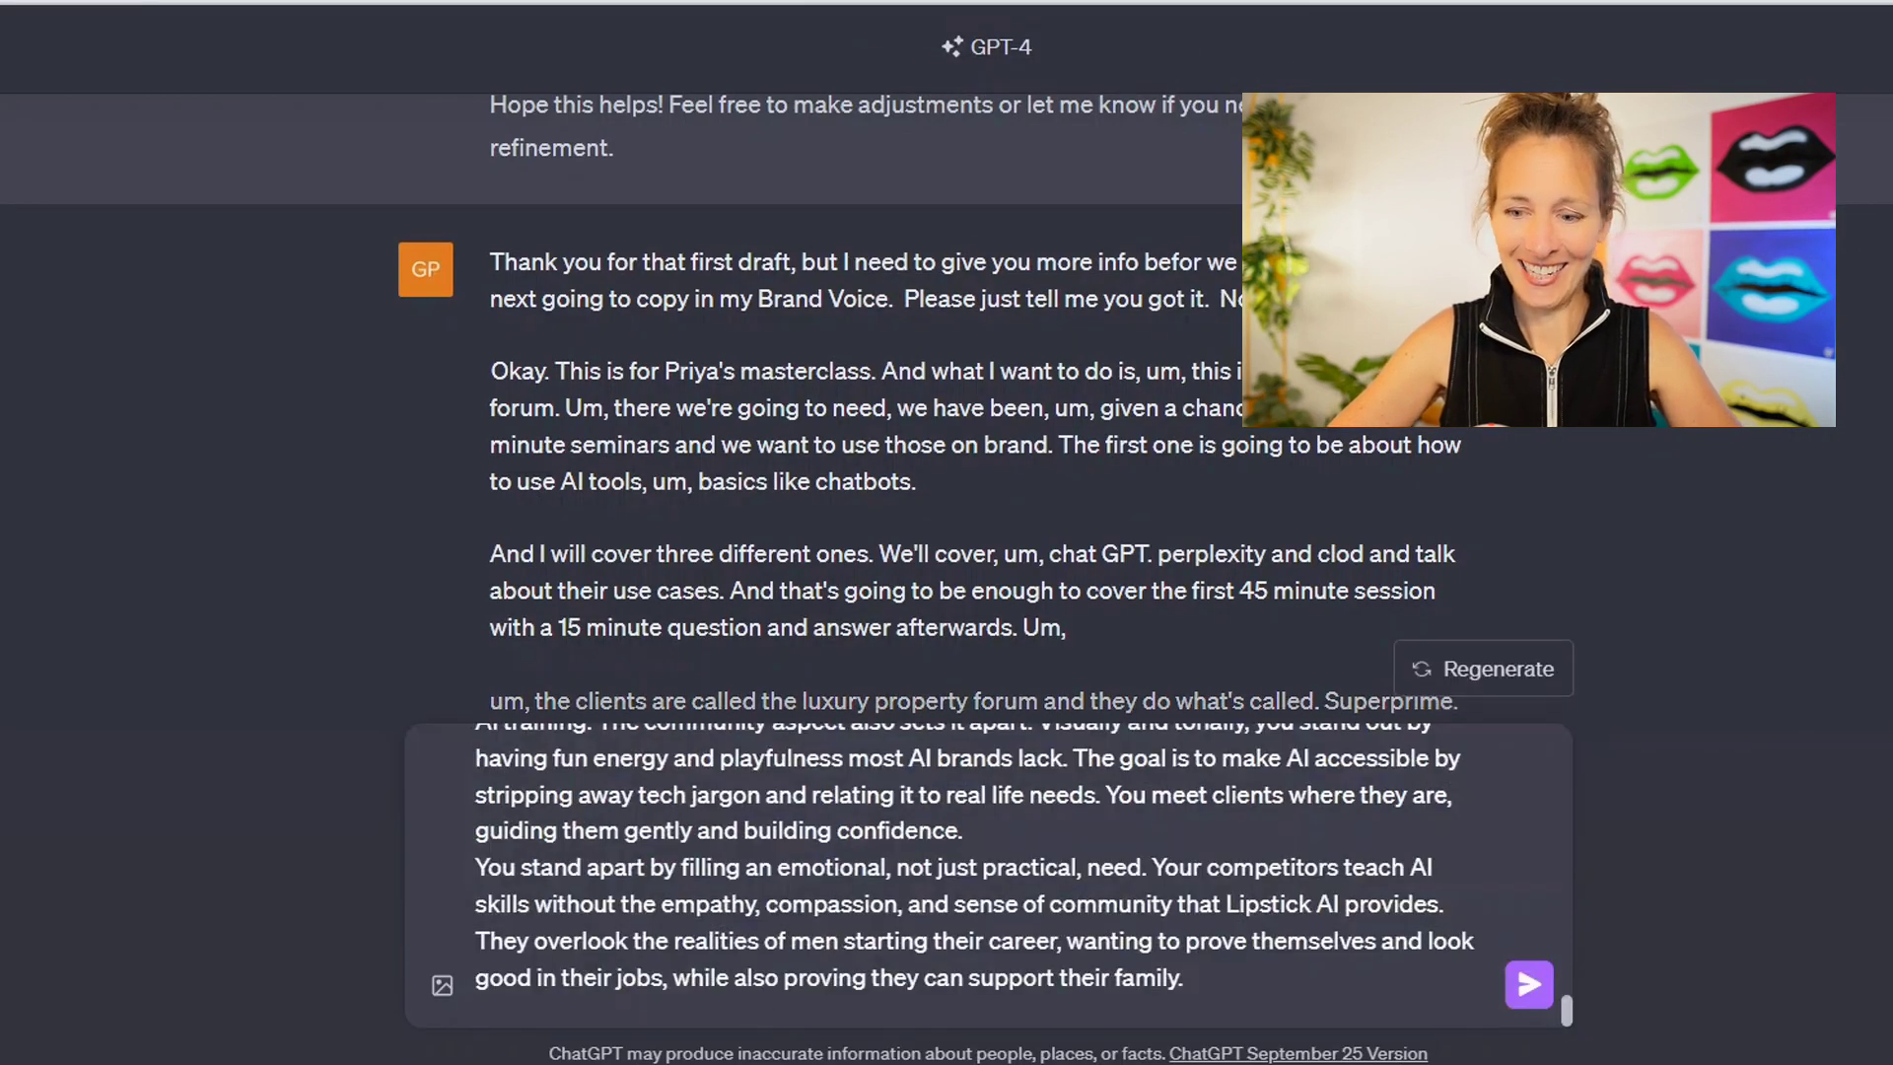
key(Return)
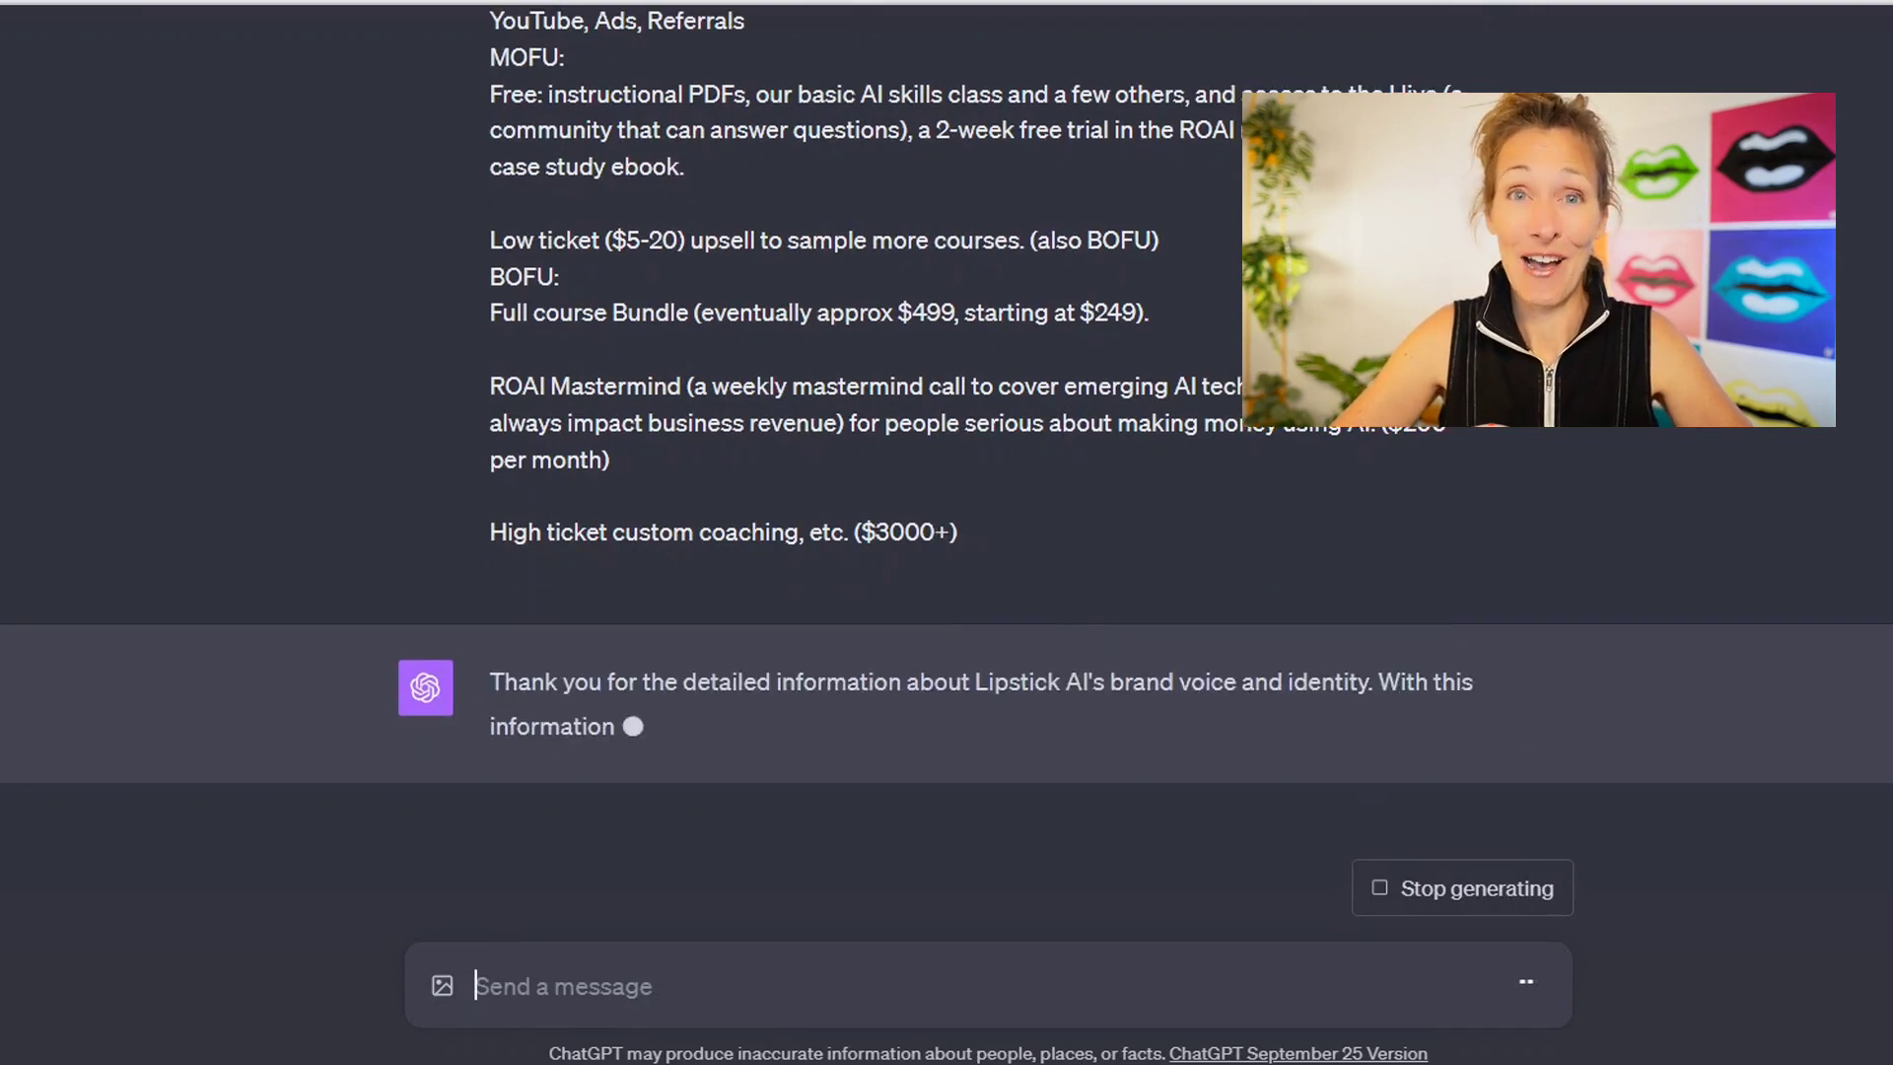
Ask for an outline of the two masterclasses, working systematically and not proceeding to other products until told what is next.
text(Please begin my drafting an outline of the two masterclasses.  We're going to work through the project together systematically.  Please don't proceed to any other products until I tell you what I want to work on next.)
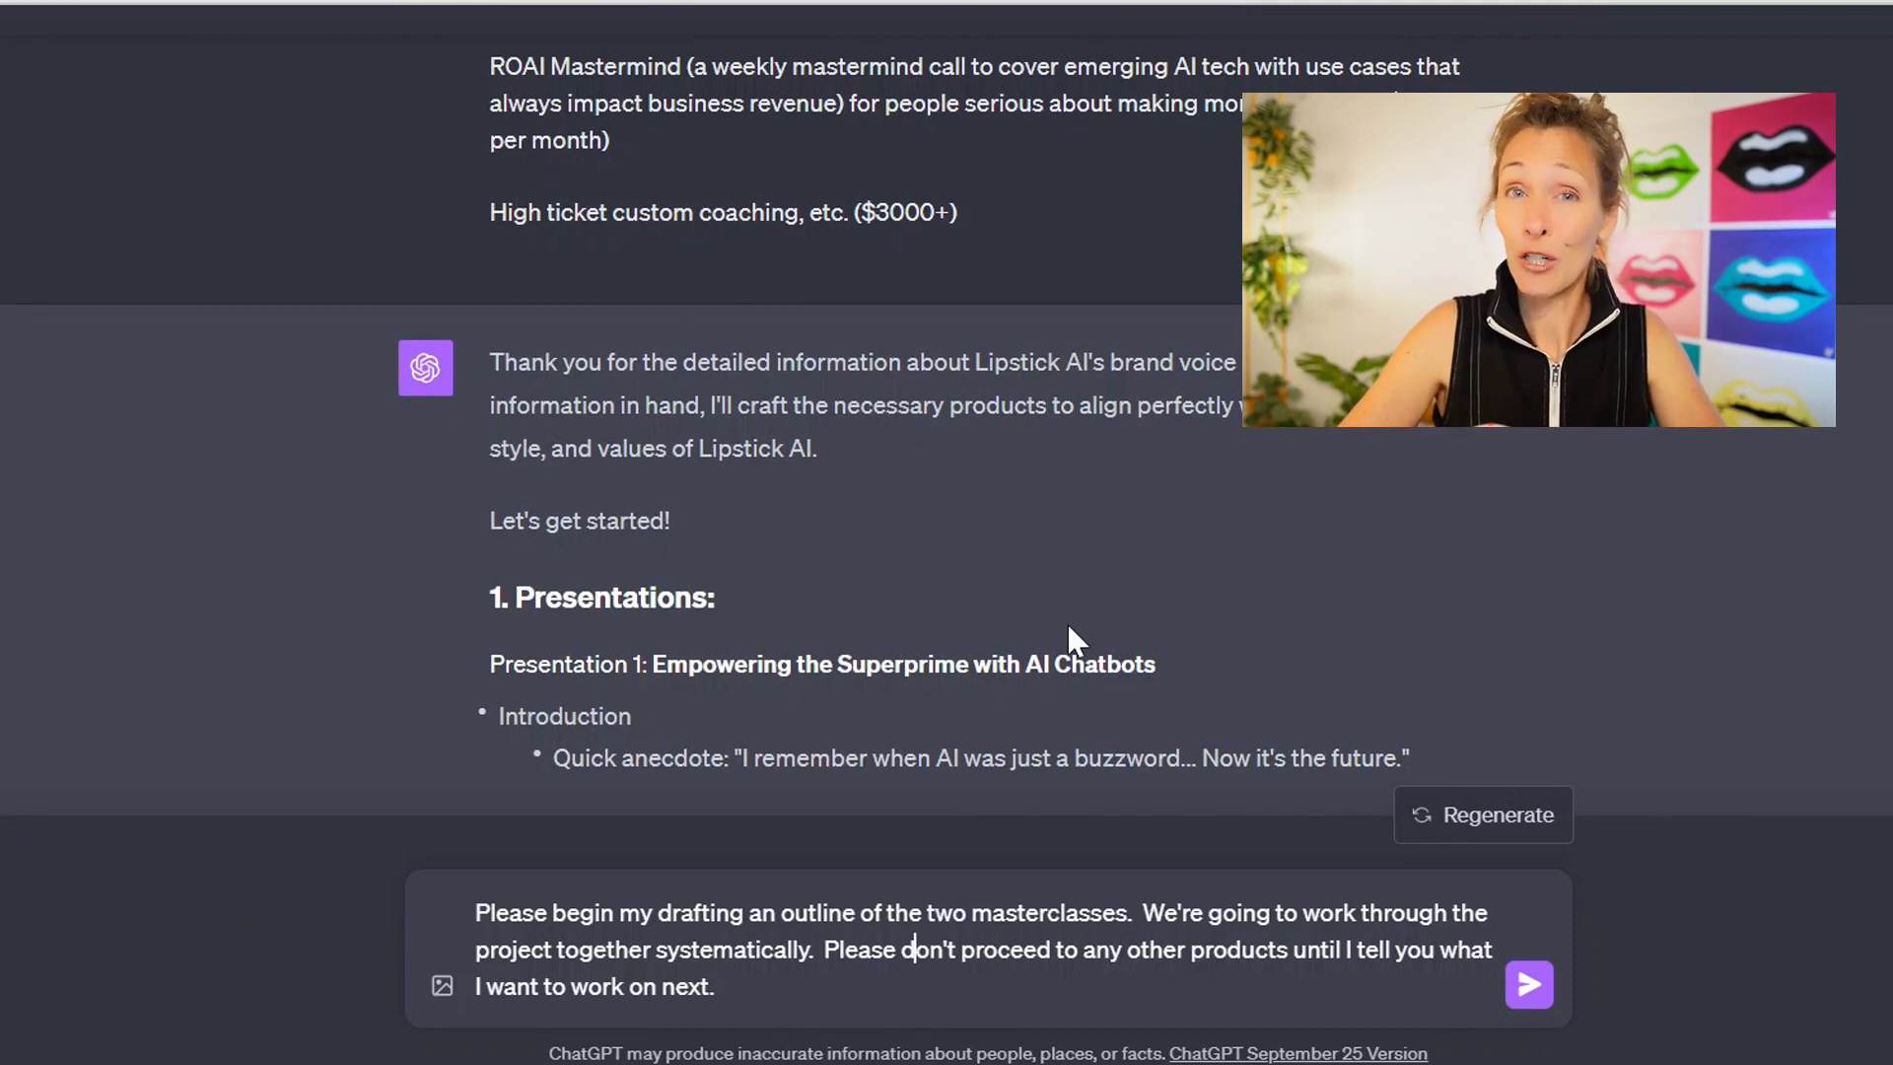
click(1528, 985)
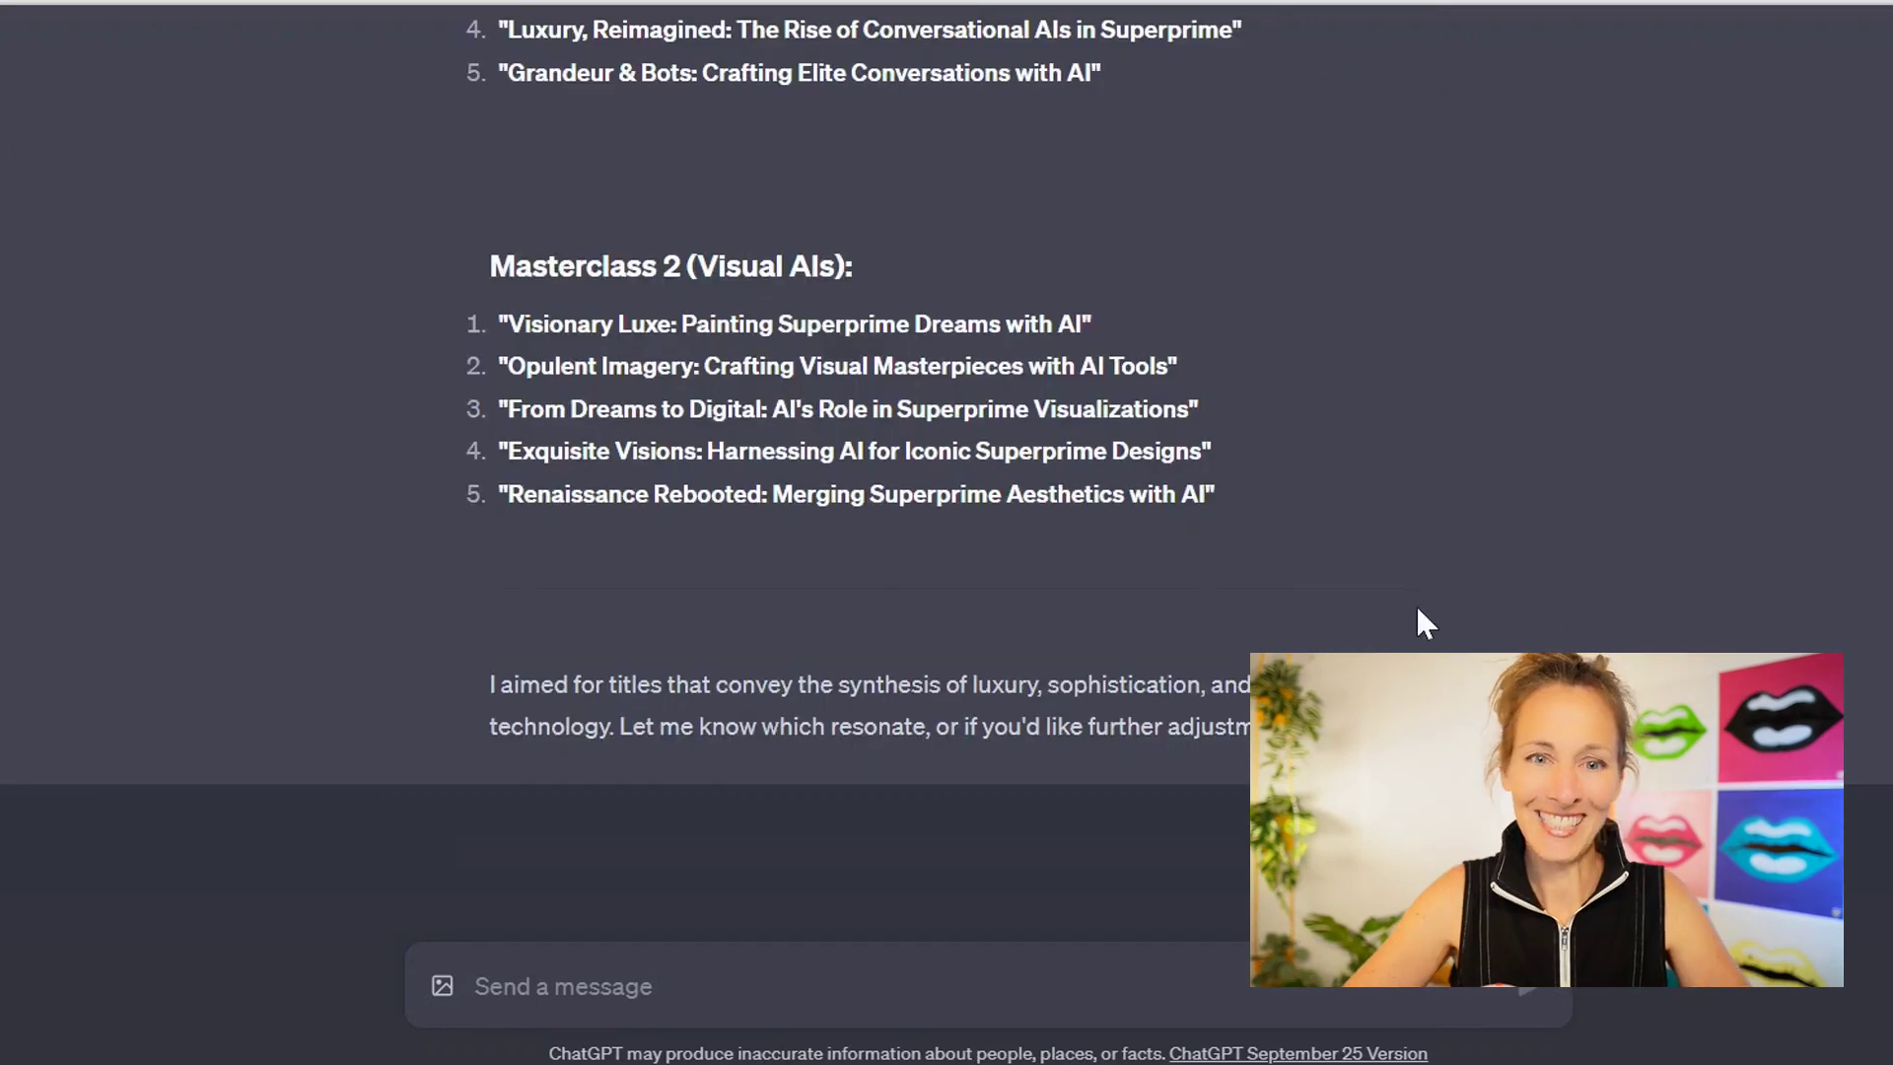
Examine the five suggested titles for each masterclass and the promotional paragraphs for both courses.
scroll(1419, 609, up, 5)
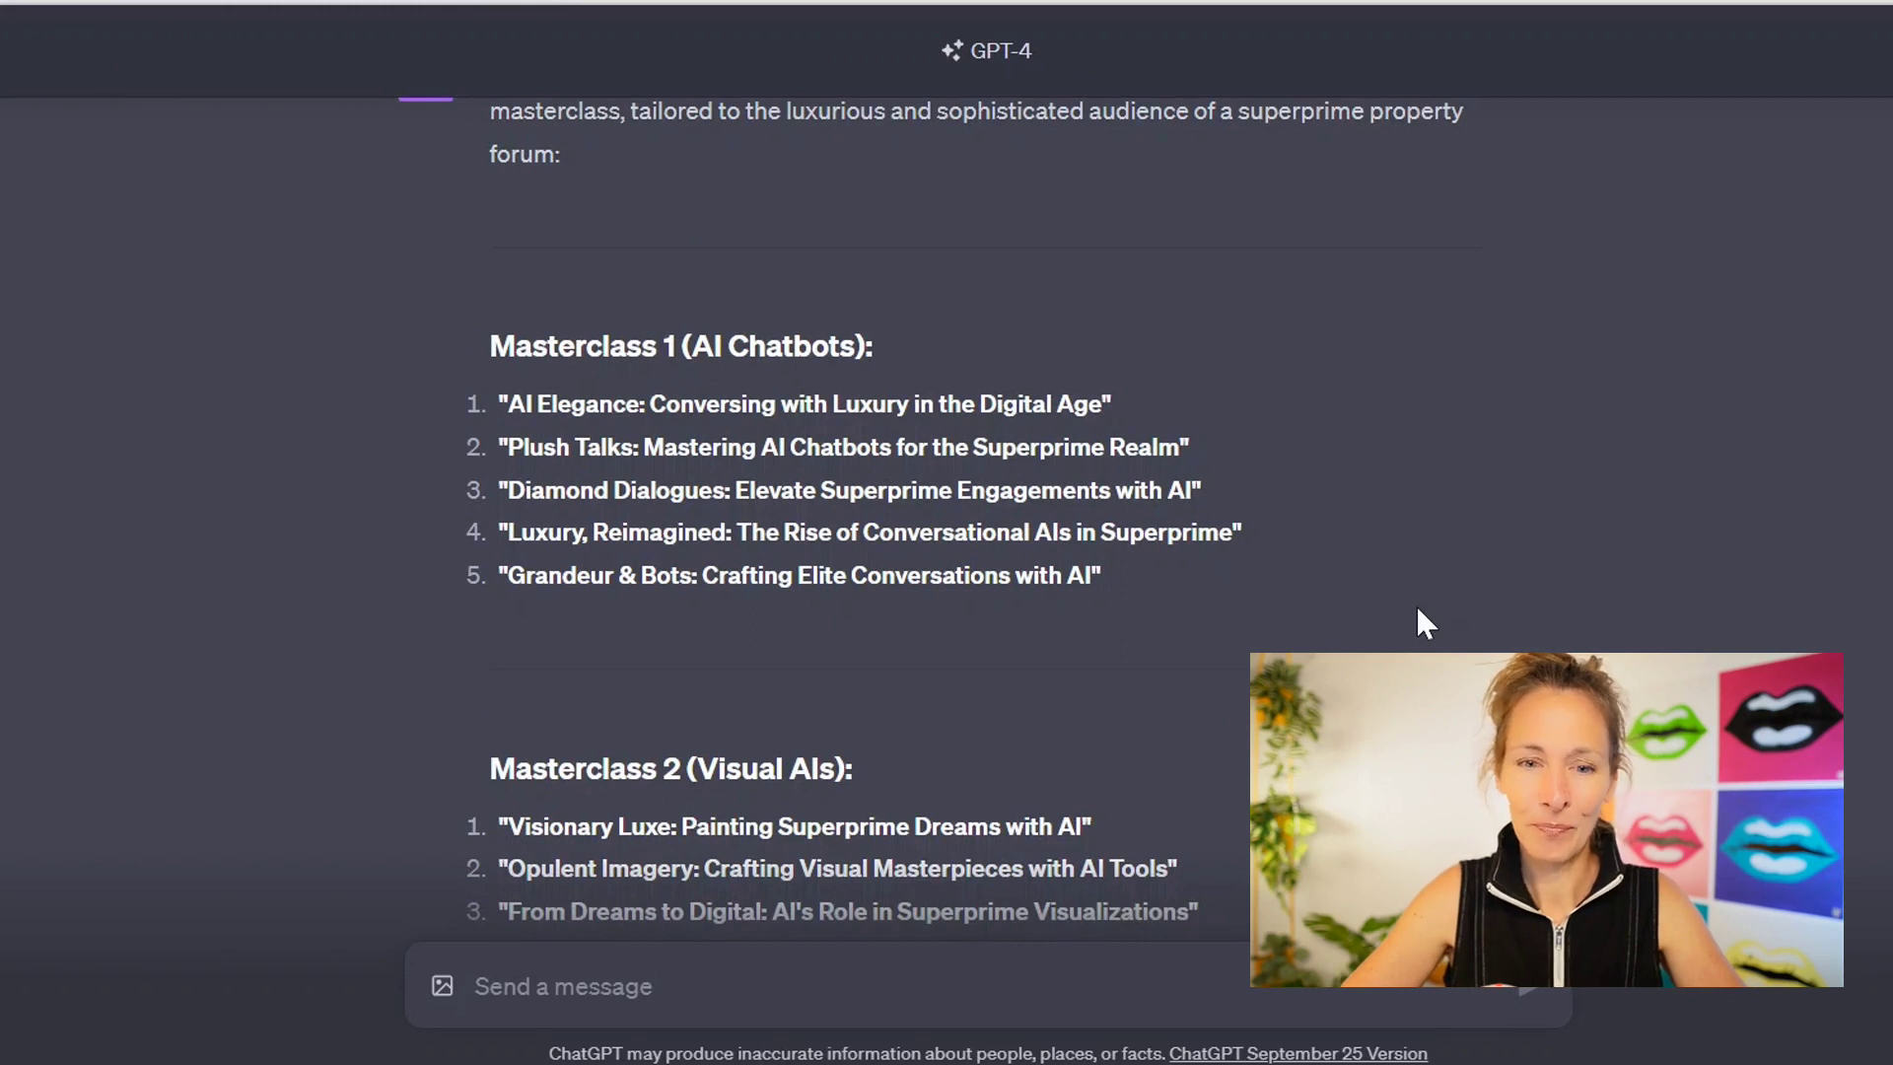
scroll(1267, 582, down, 2)
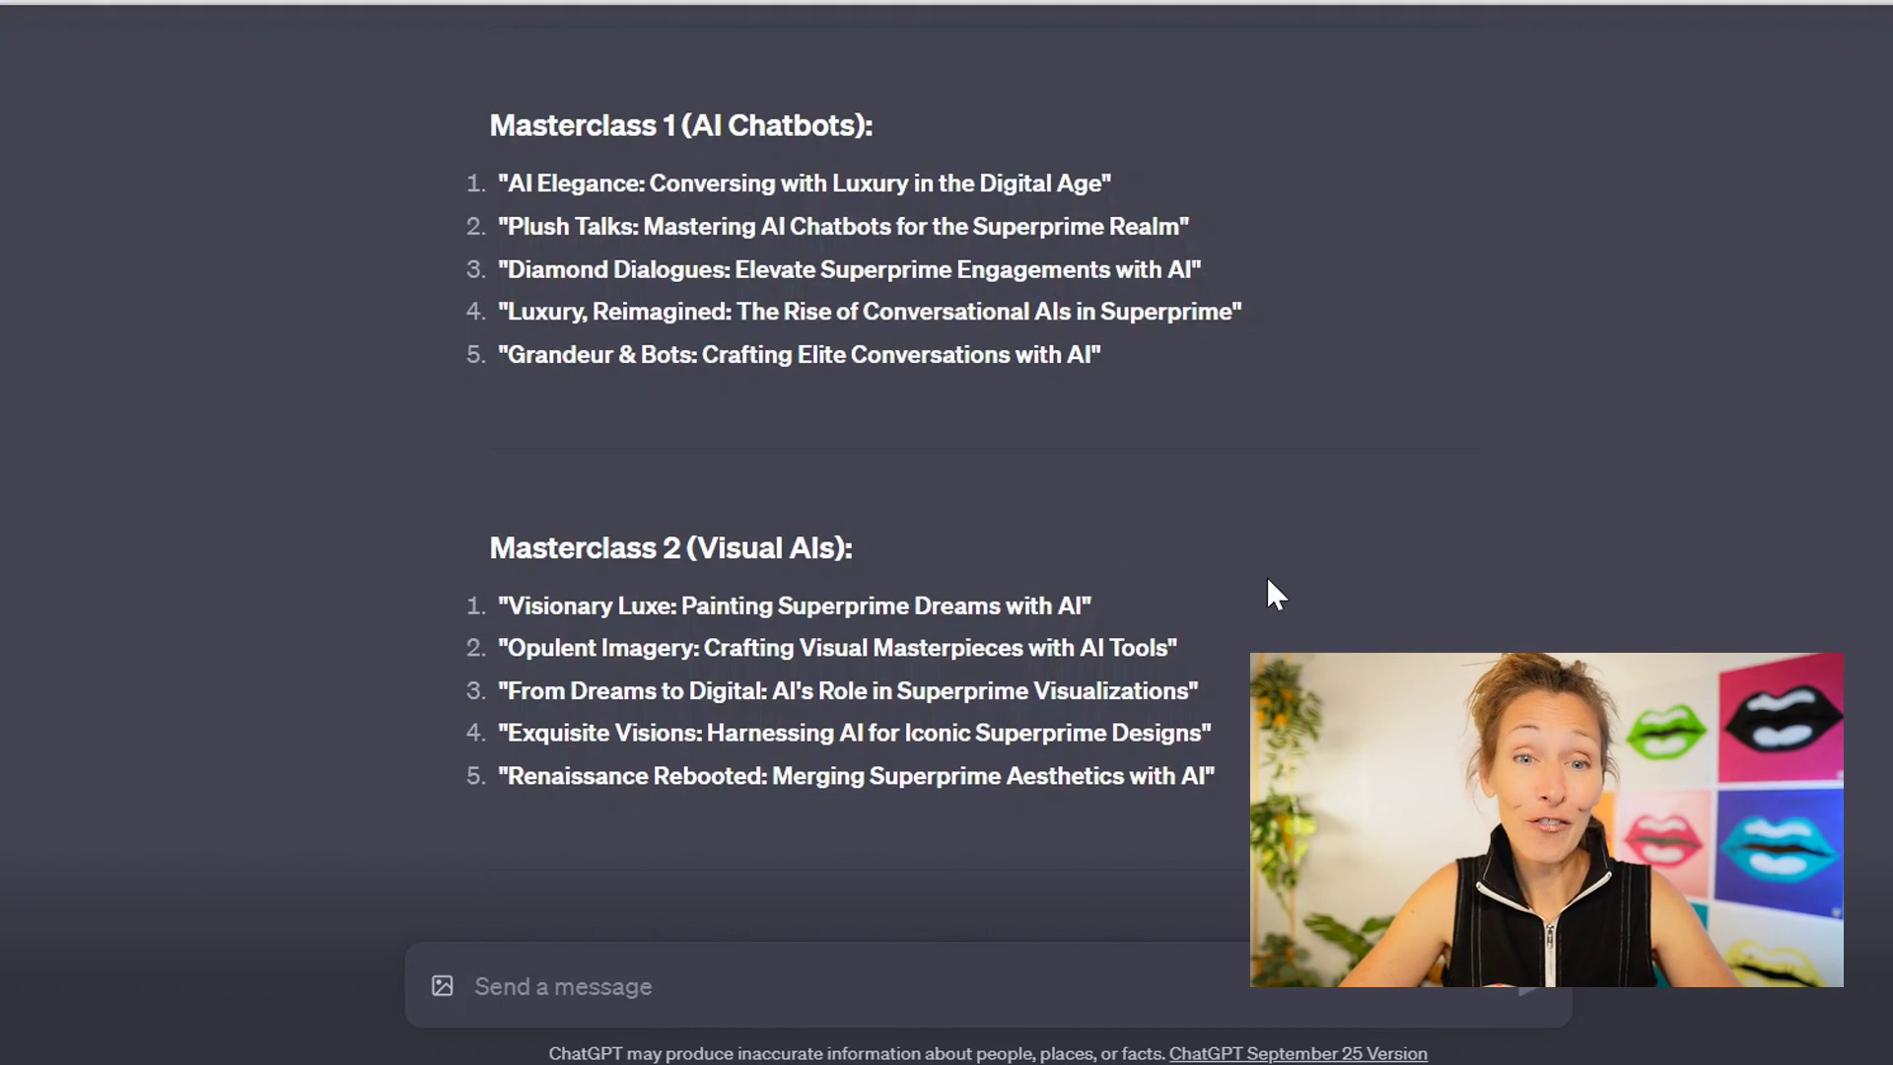
scroll(1267, 582, down, 3)
scroll(1268, 582, up, 1)
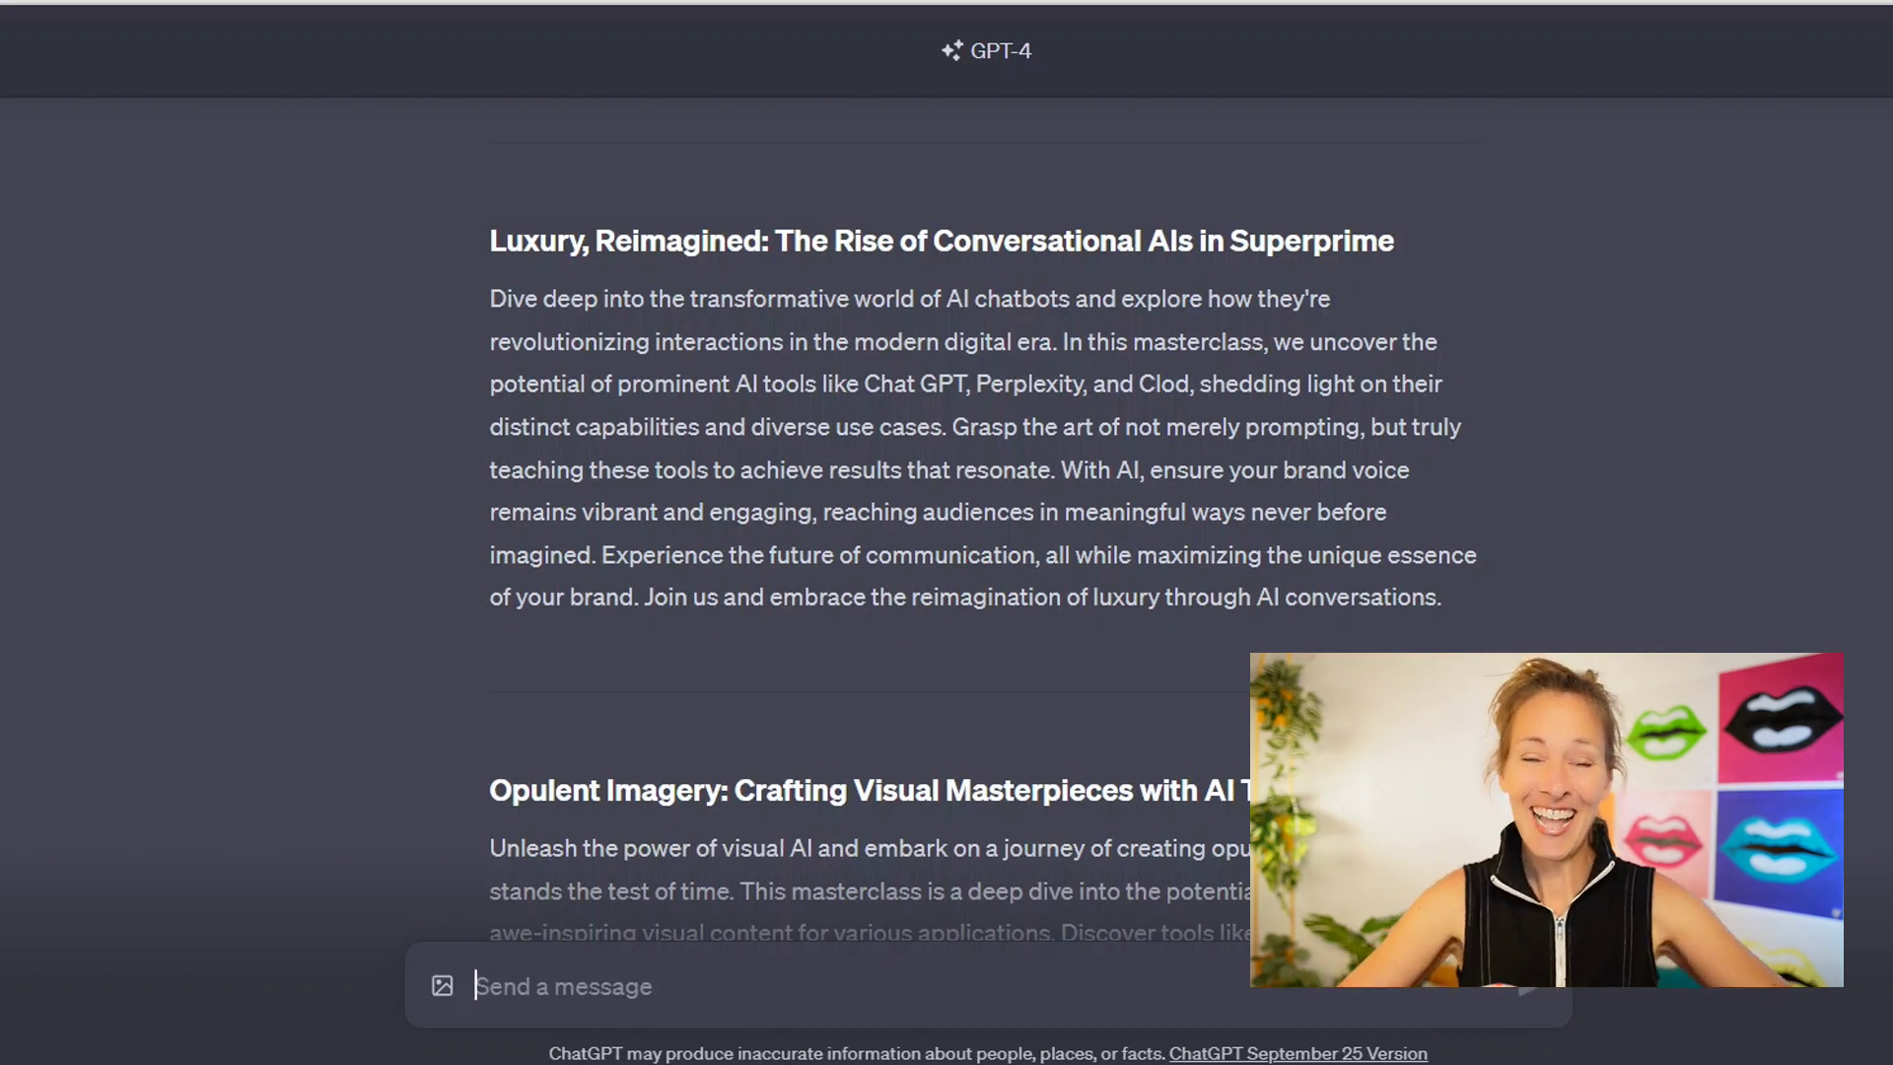
scroll(946, 492, down, 5)
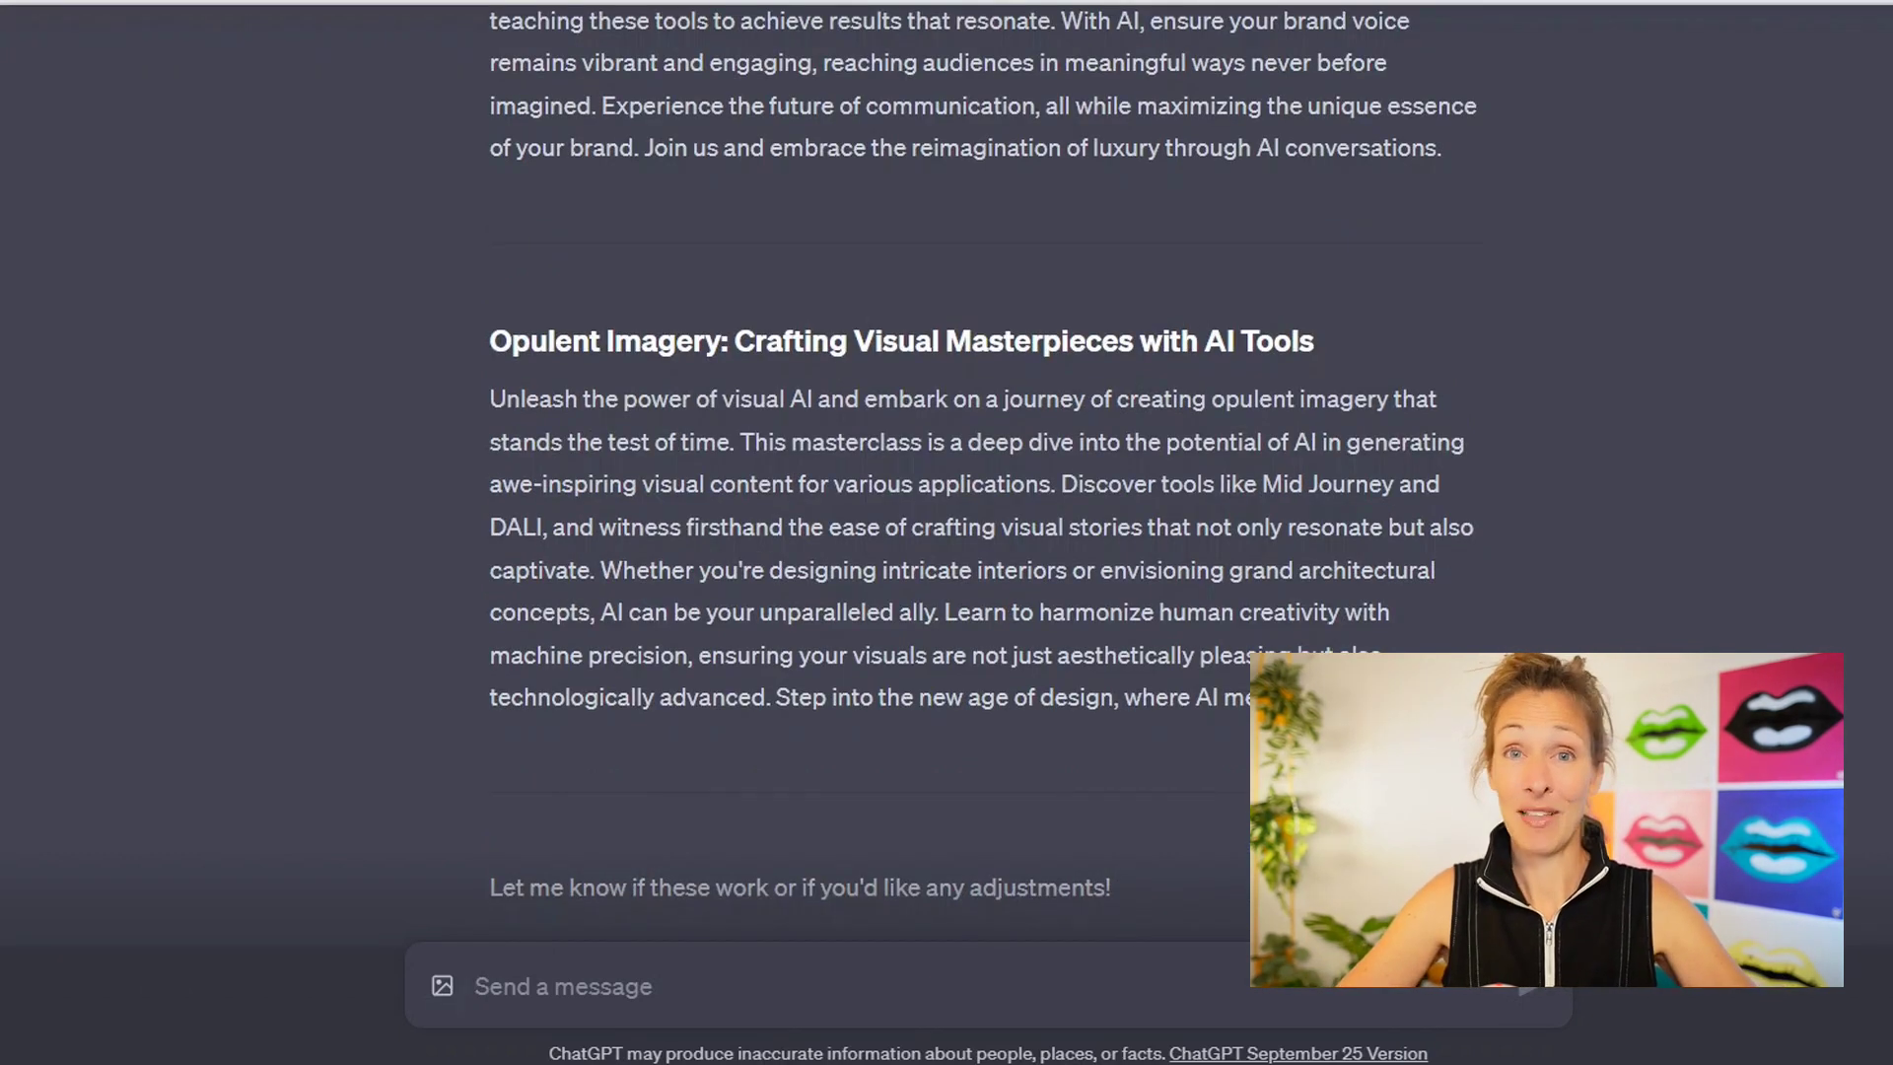
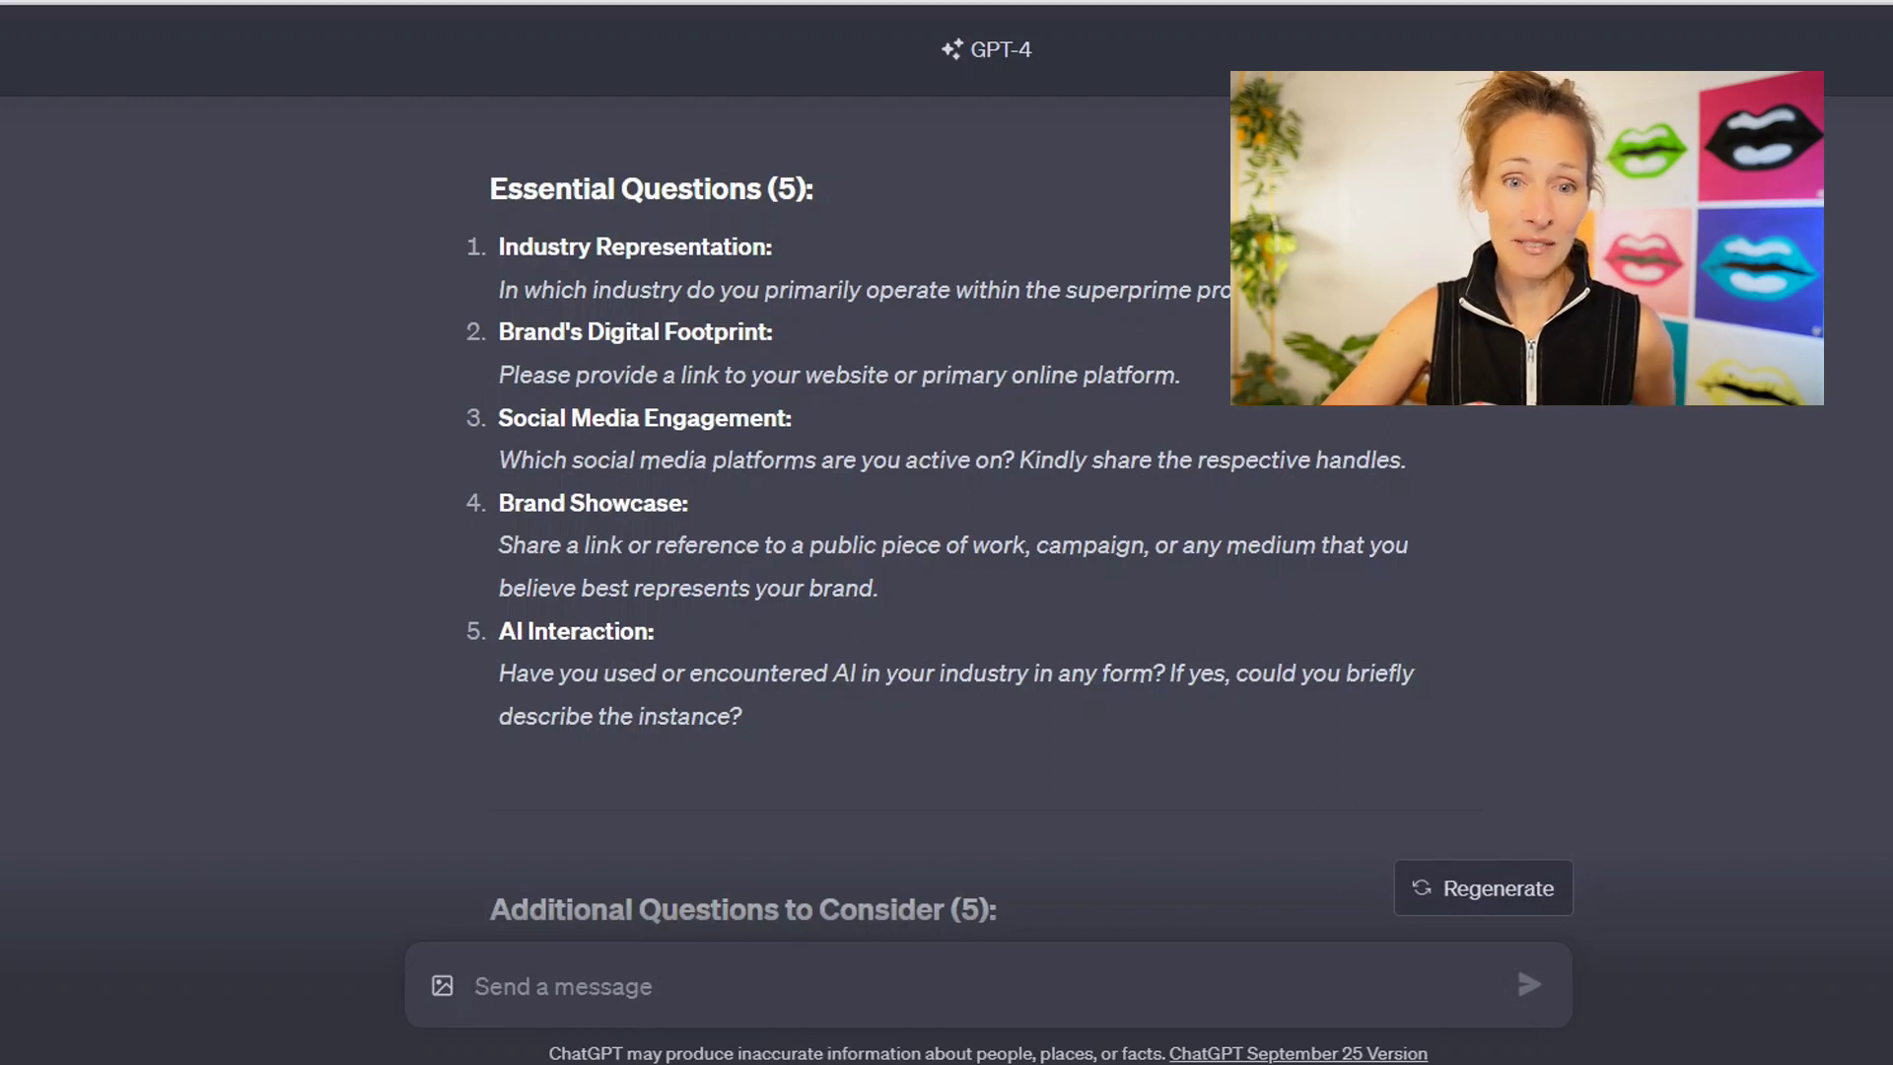
Review the questionnaire, then request a fun brand-voice blog for the two webinars addressing objections, with provocative titles and 3 alternatives each.
scroll(1096, 678, down, 4)
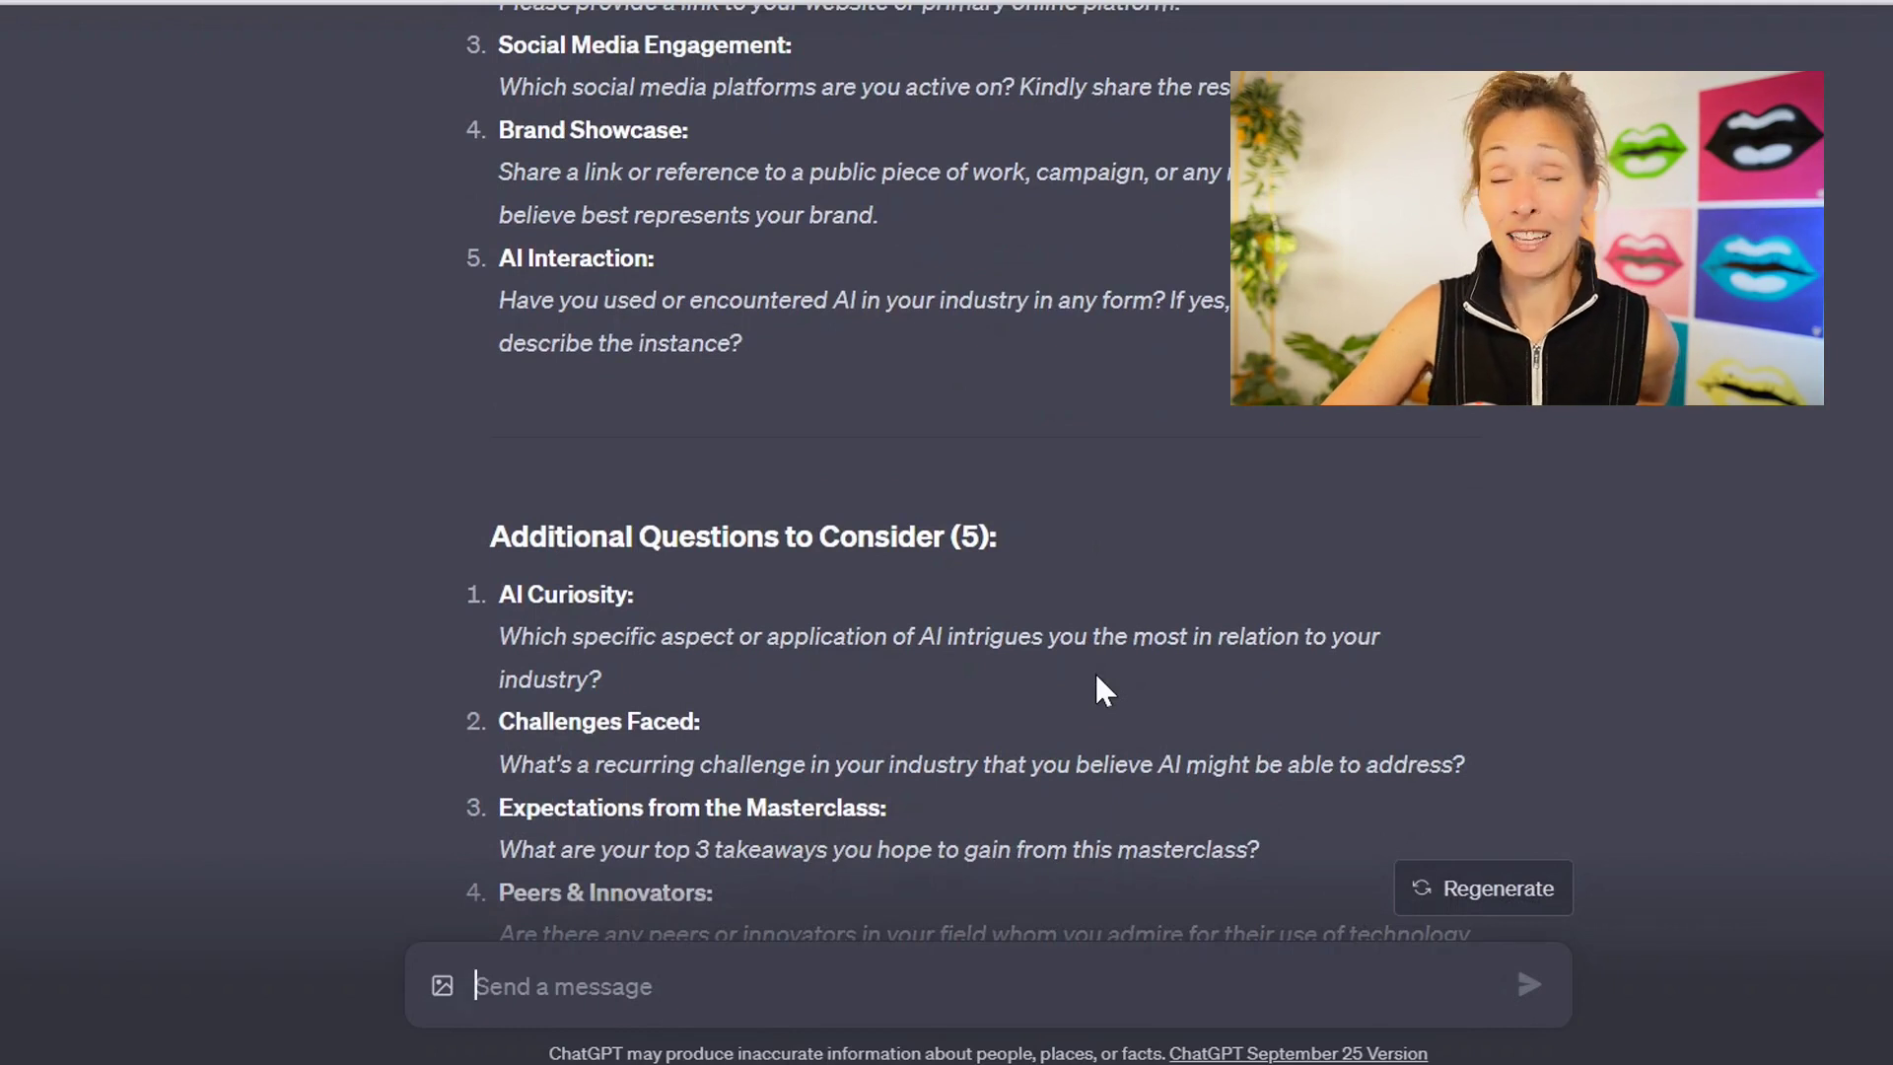
scroll(1095, 671, down, 4)
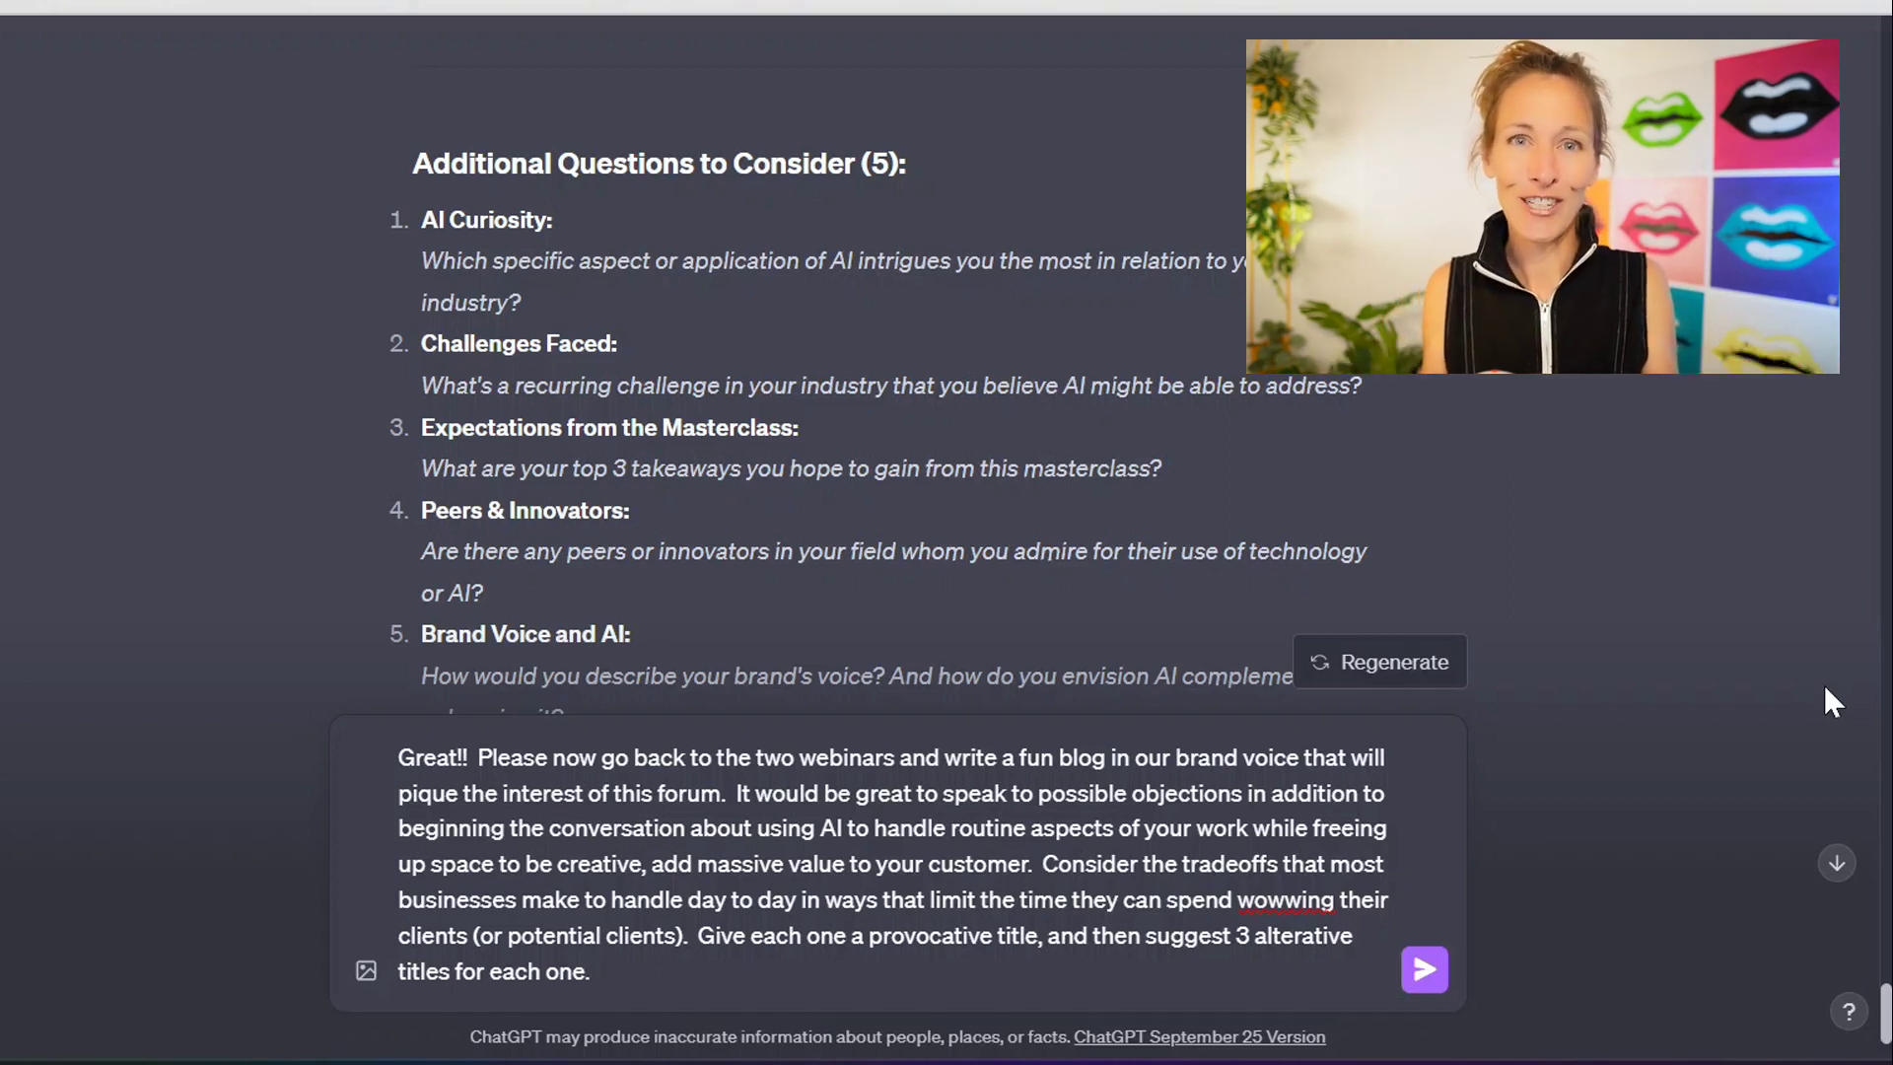
key(Return)
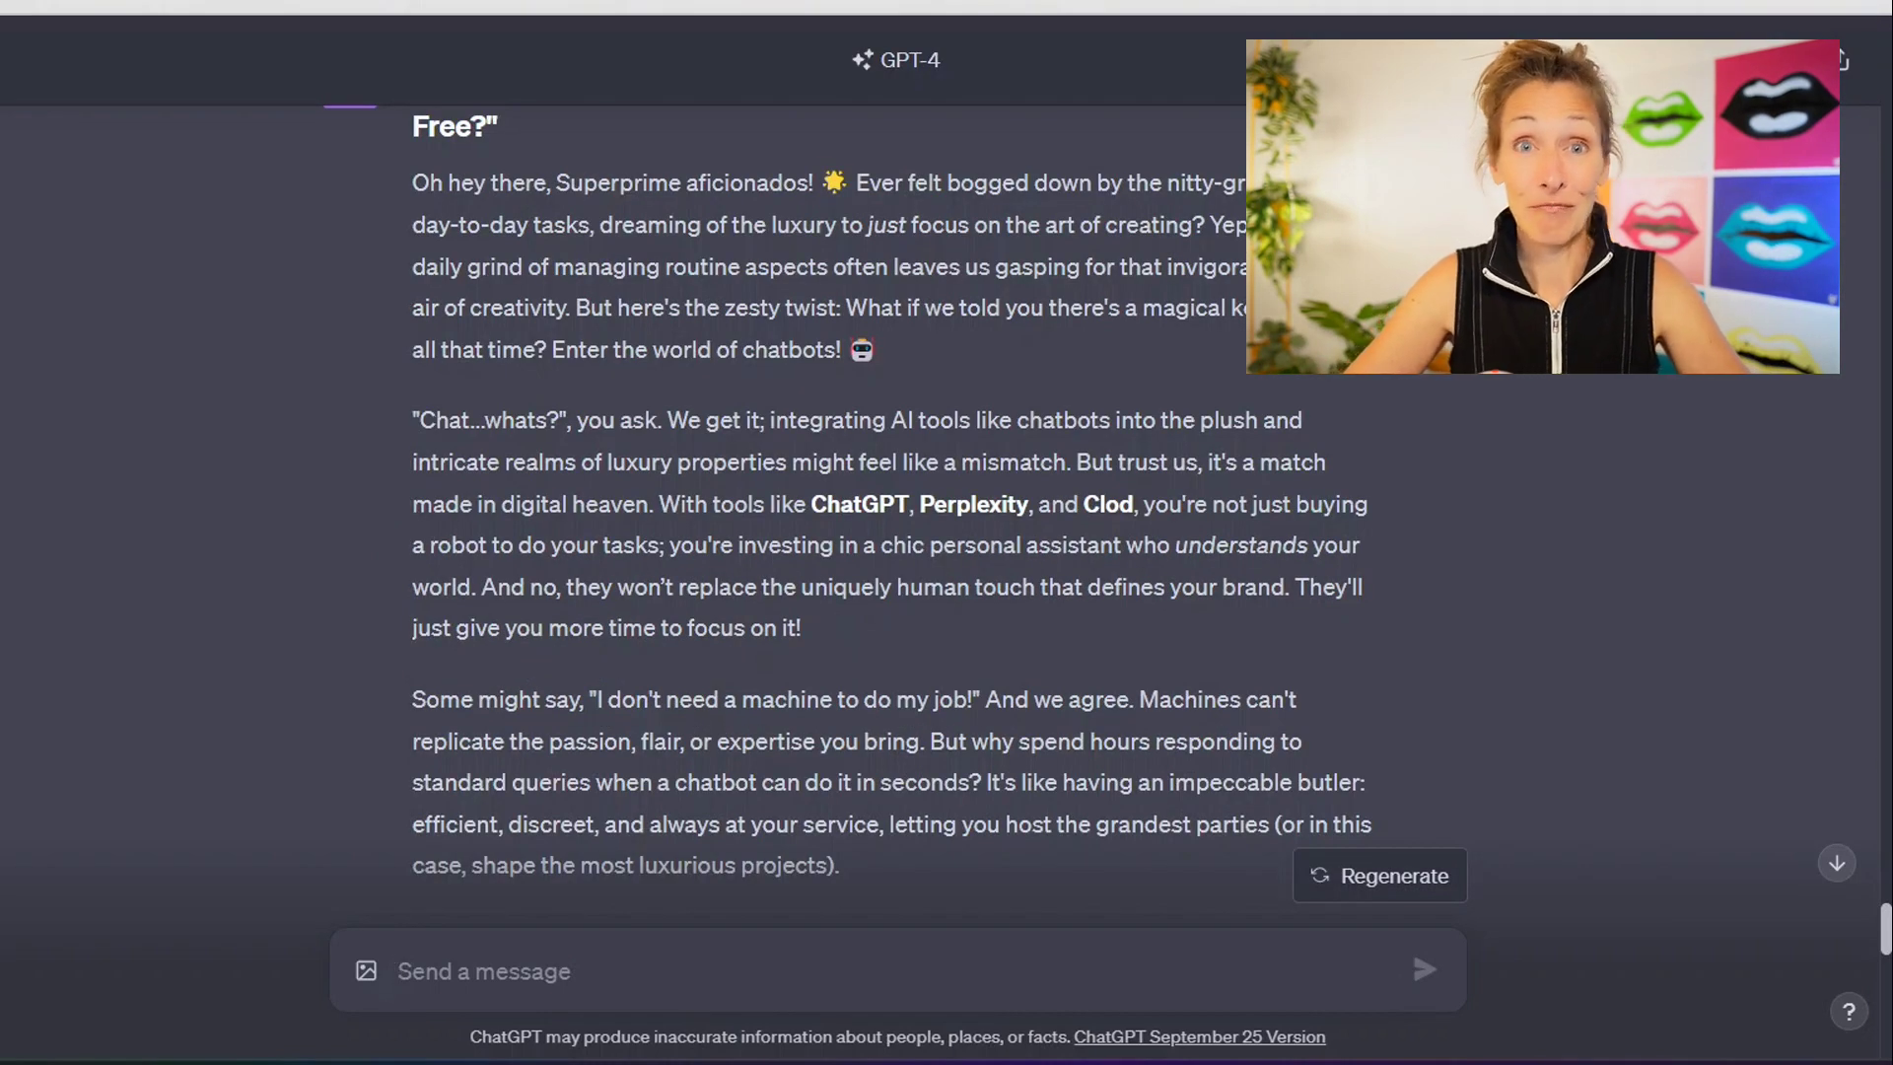
Read the two generated blog posts on chatbots and visual AI together with their alternative titles.
scroll(1084, 829, up, 2)
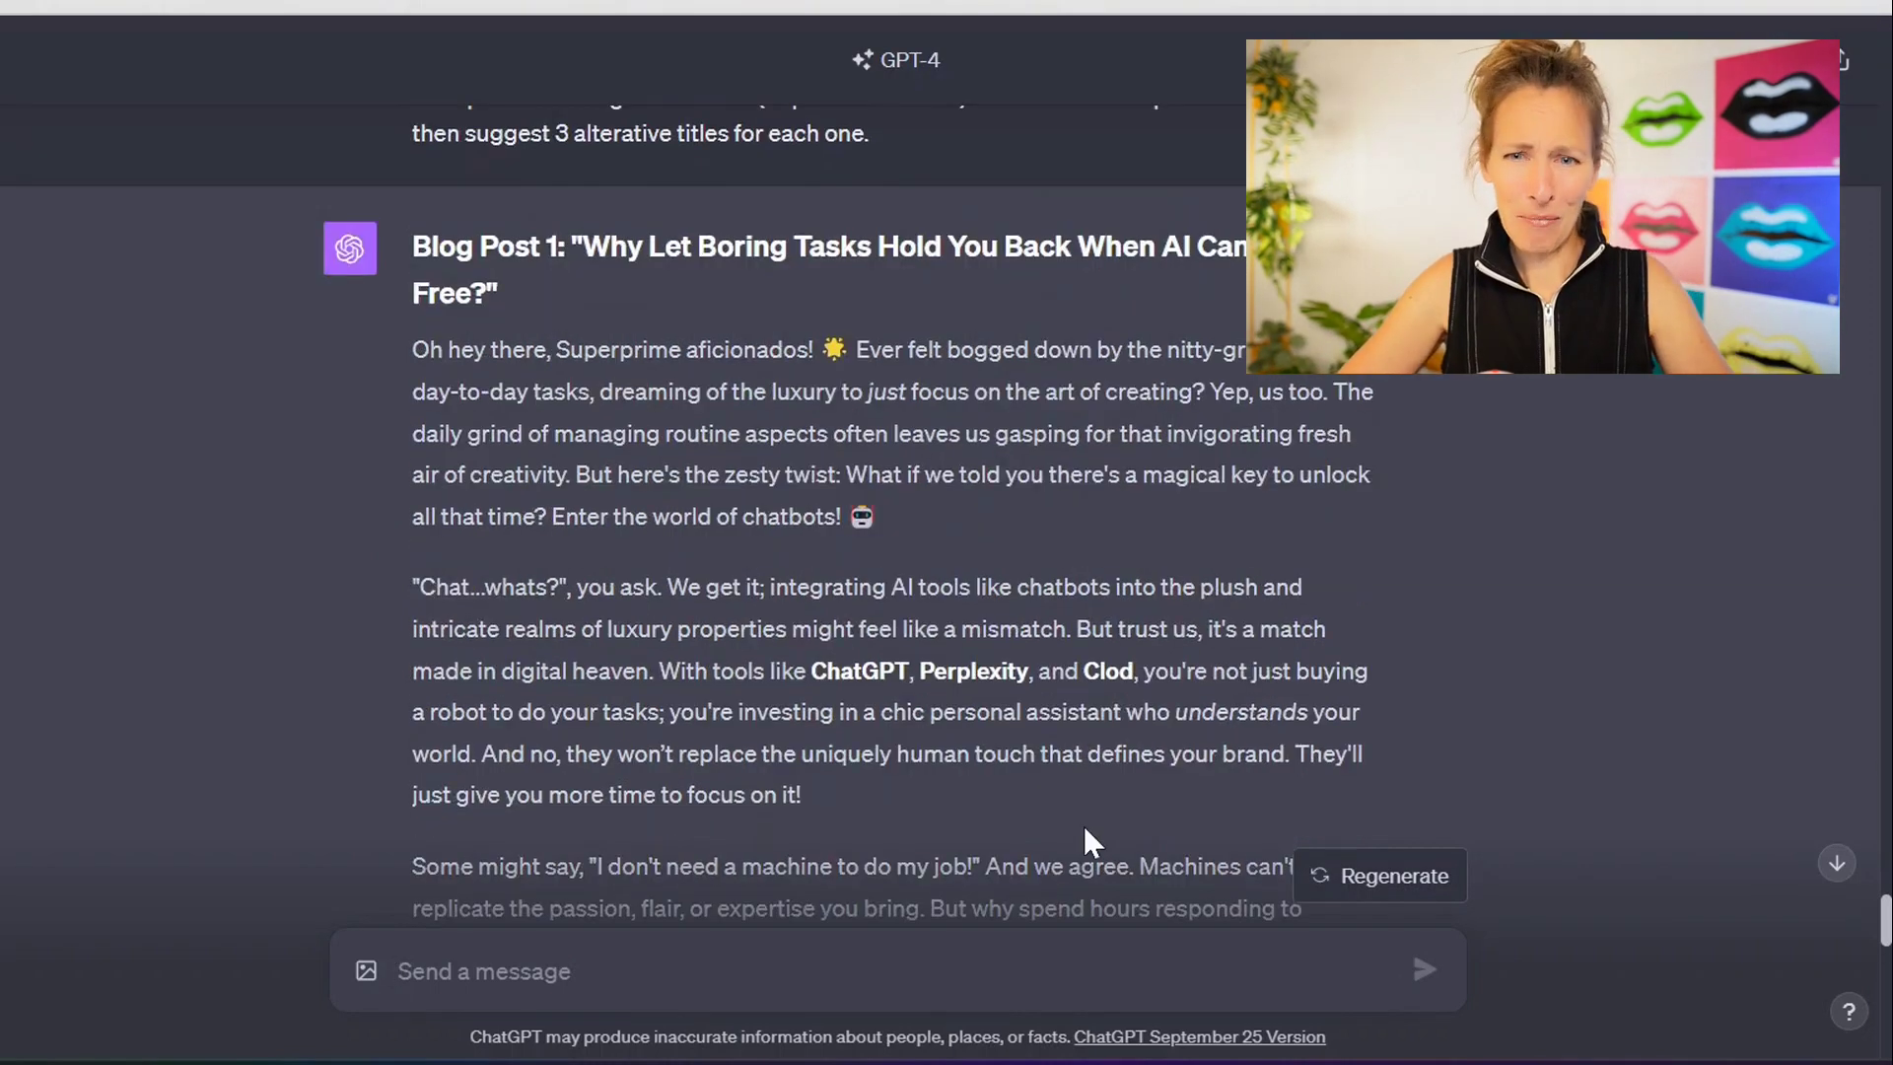
scroll(1083, 829, down, 5)
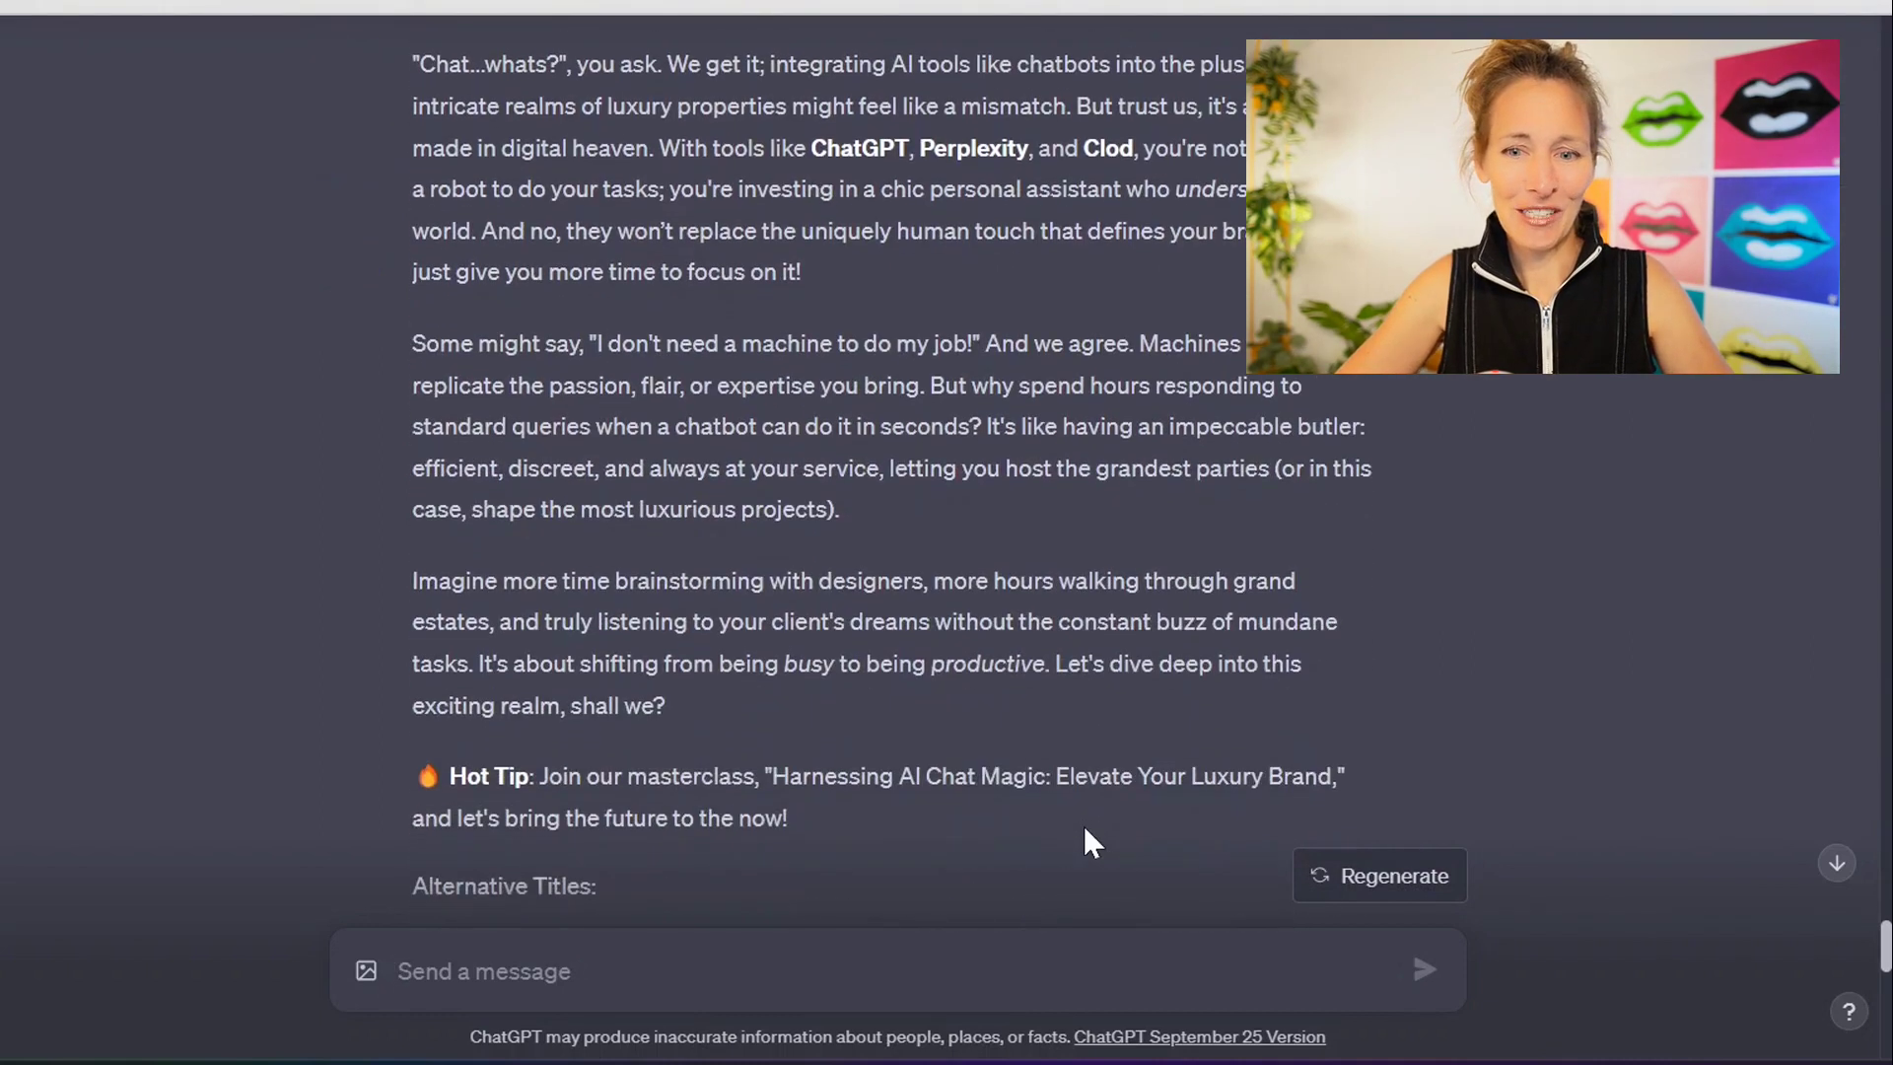
scroll(950, 724, down, 8)
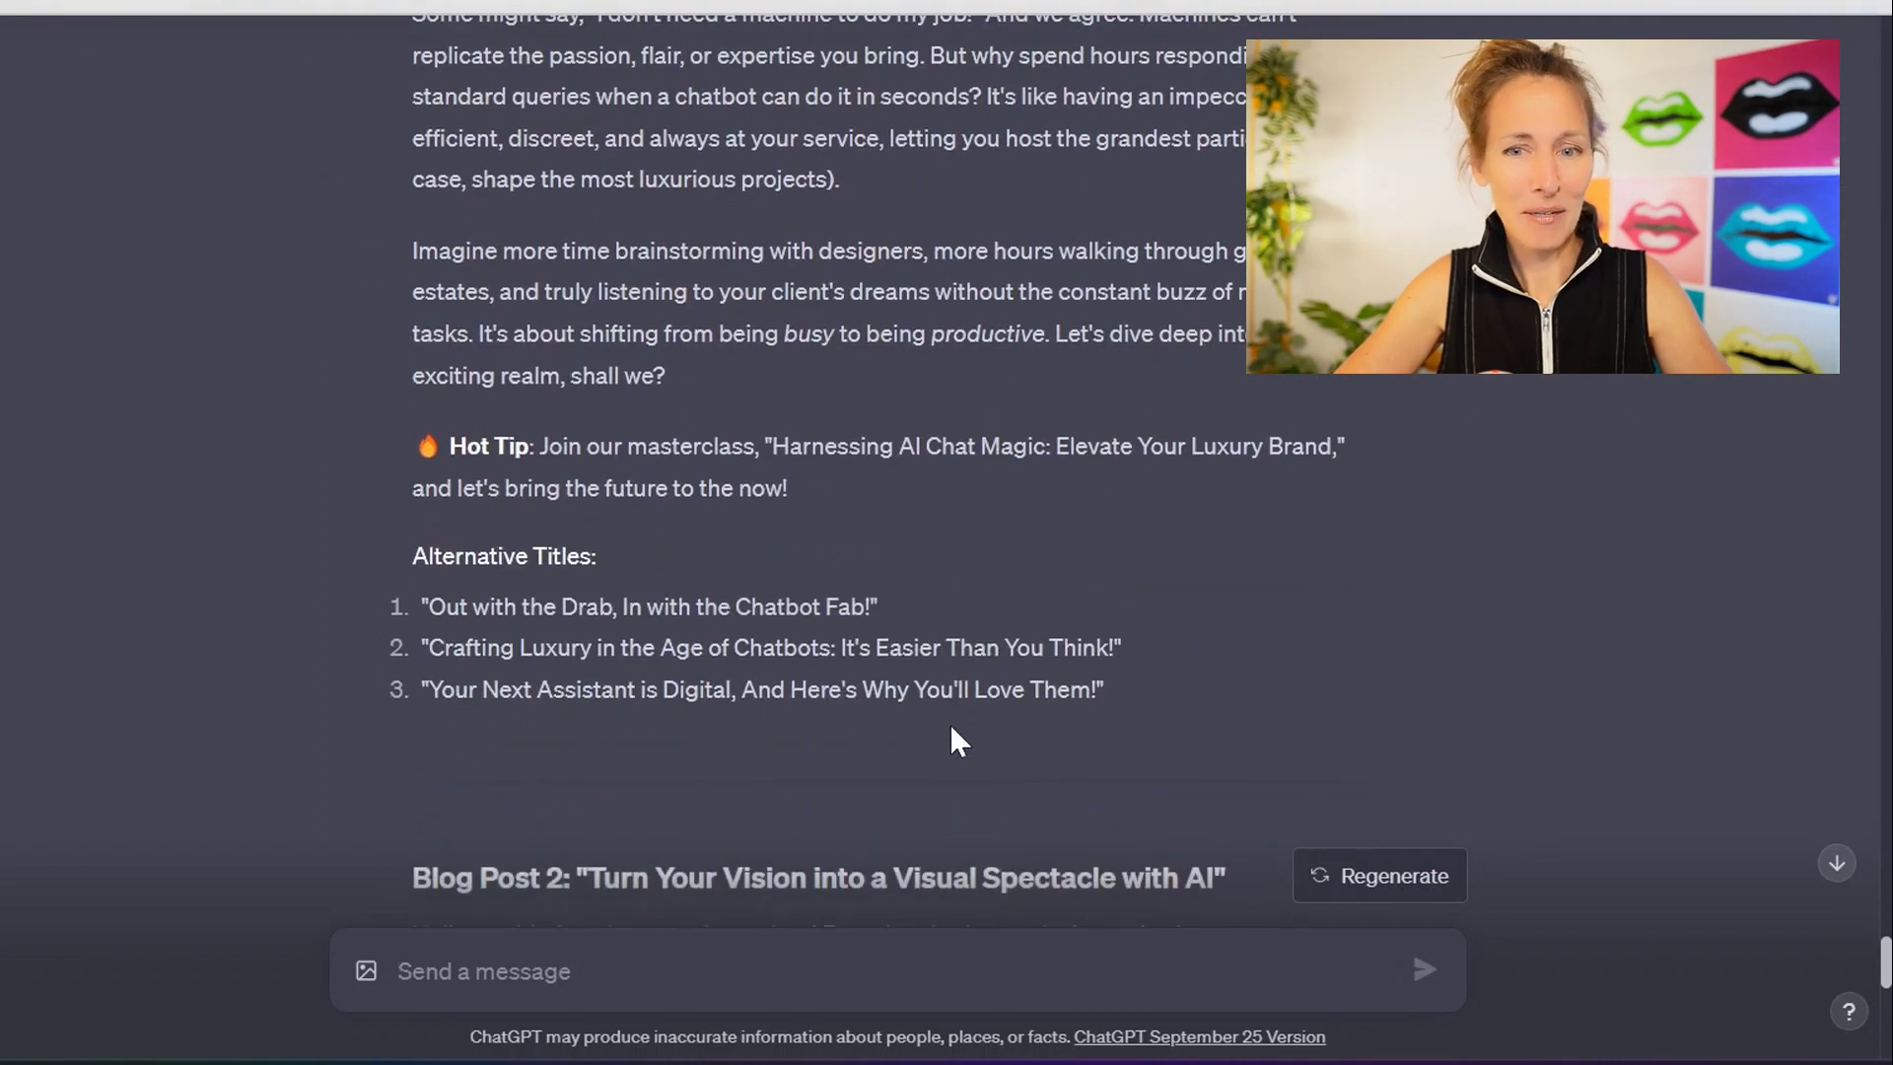
scroll(950, 723, down, 1)
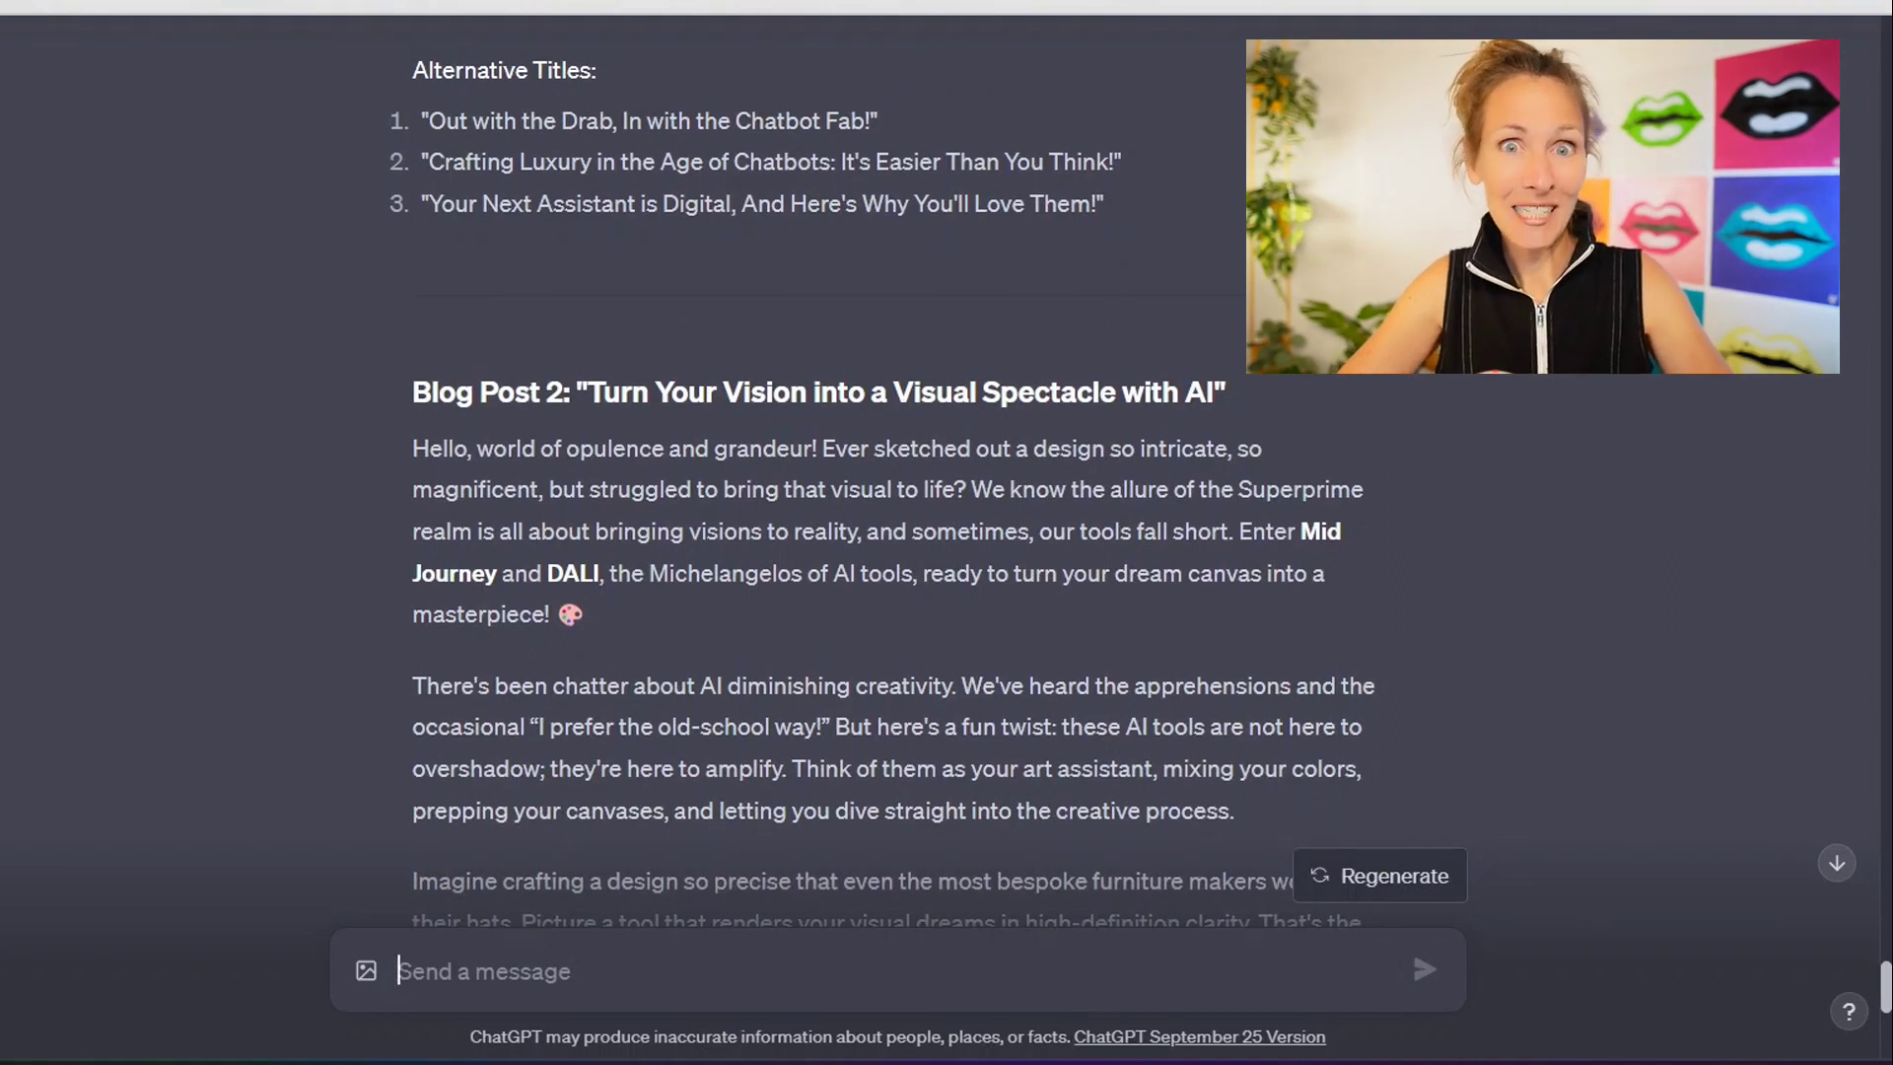
scroll(941, 471, up, 1)
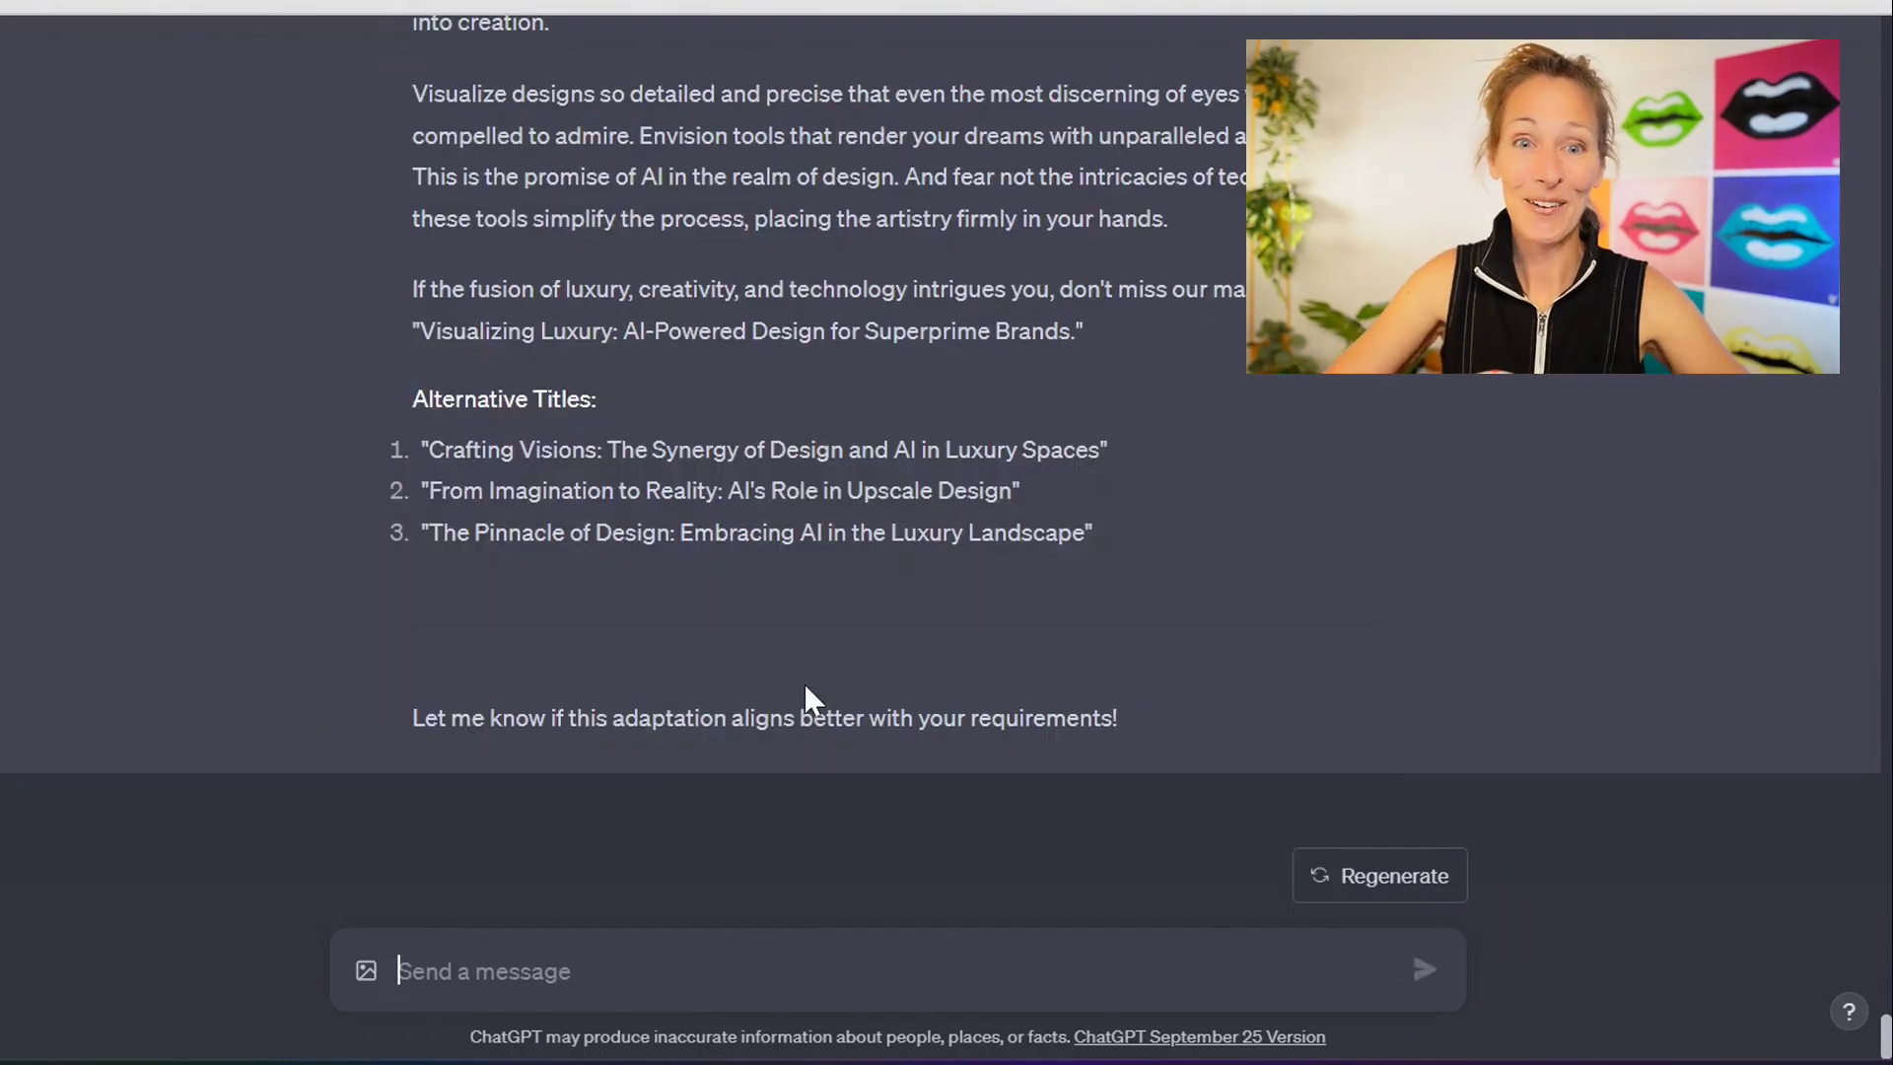
Read the revised versions of both luxury-brand blog posts and compare their alternative titles.
scroll(762, 335, up, 6)
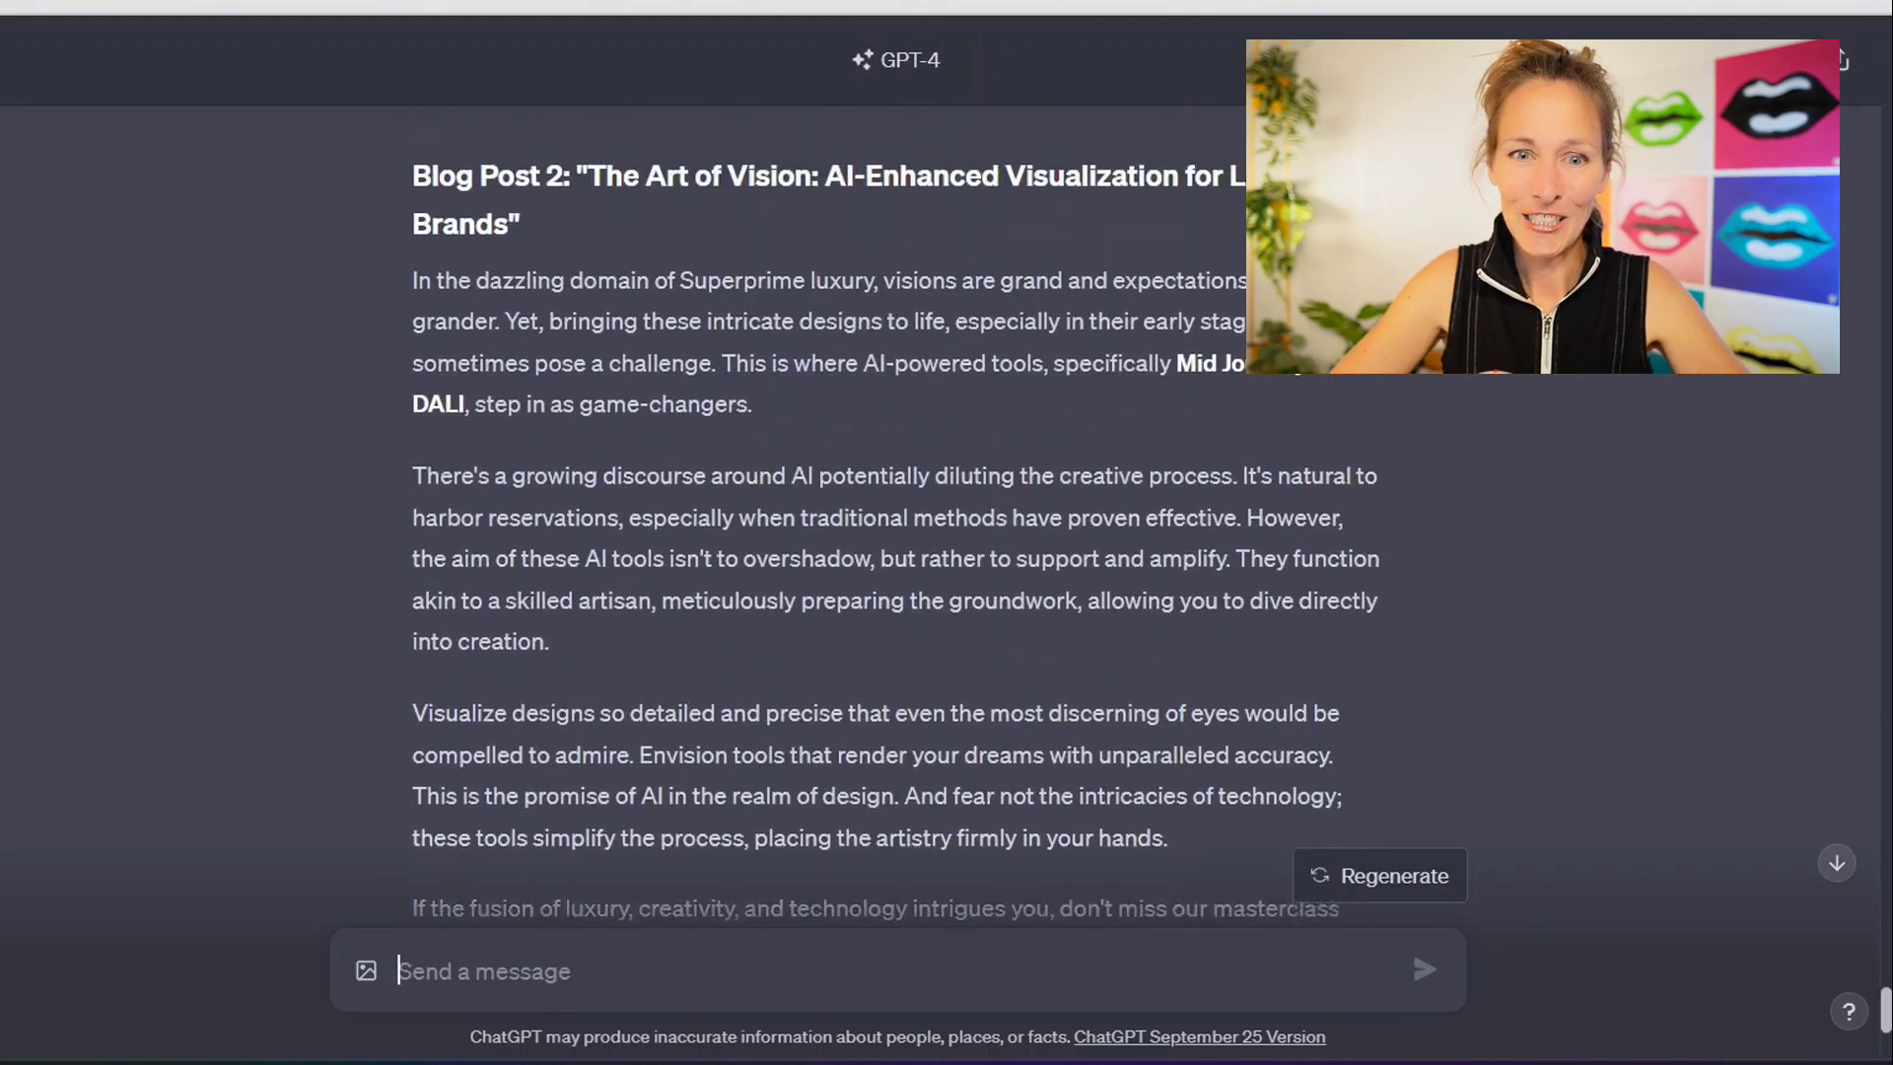
scroll(762, 336, down, 2)
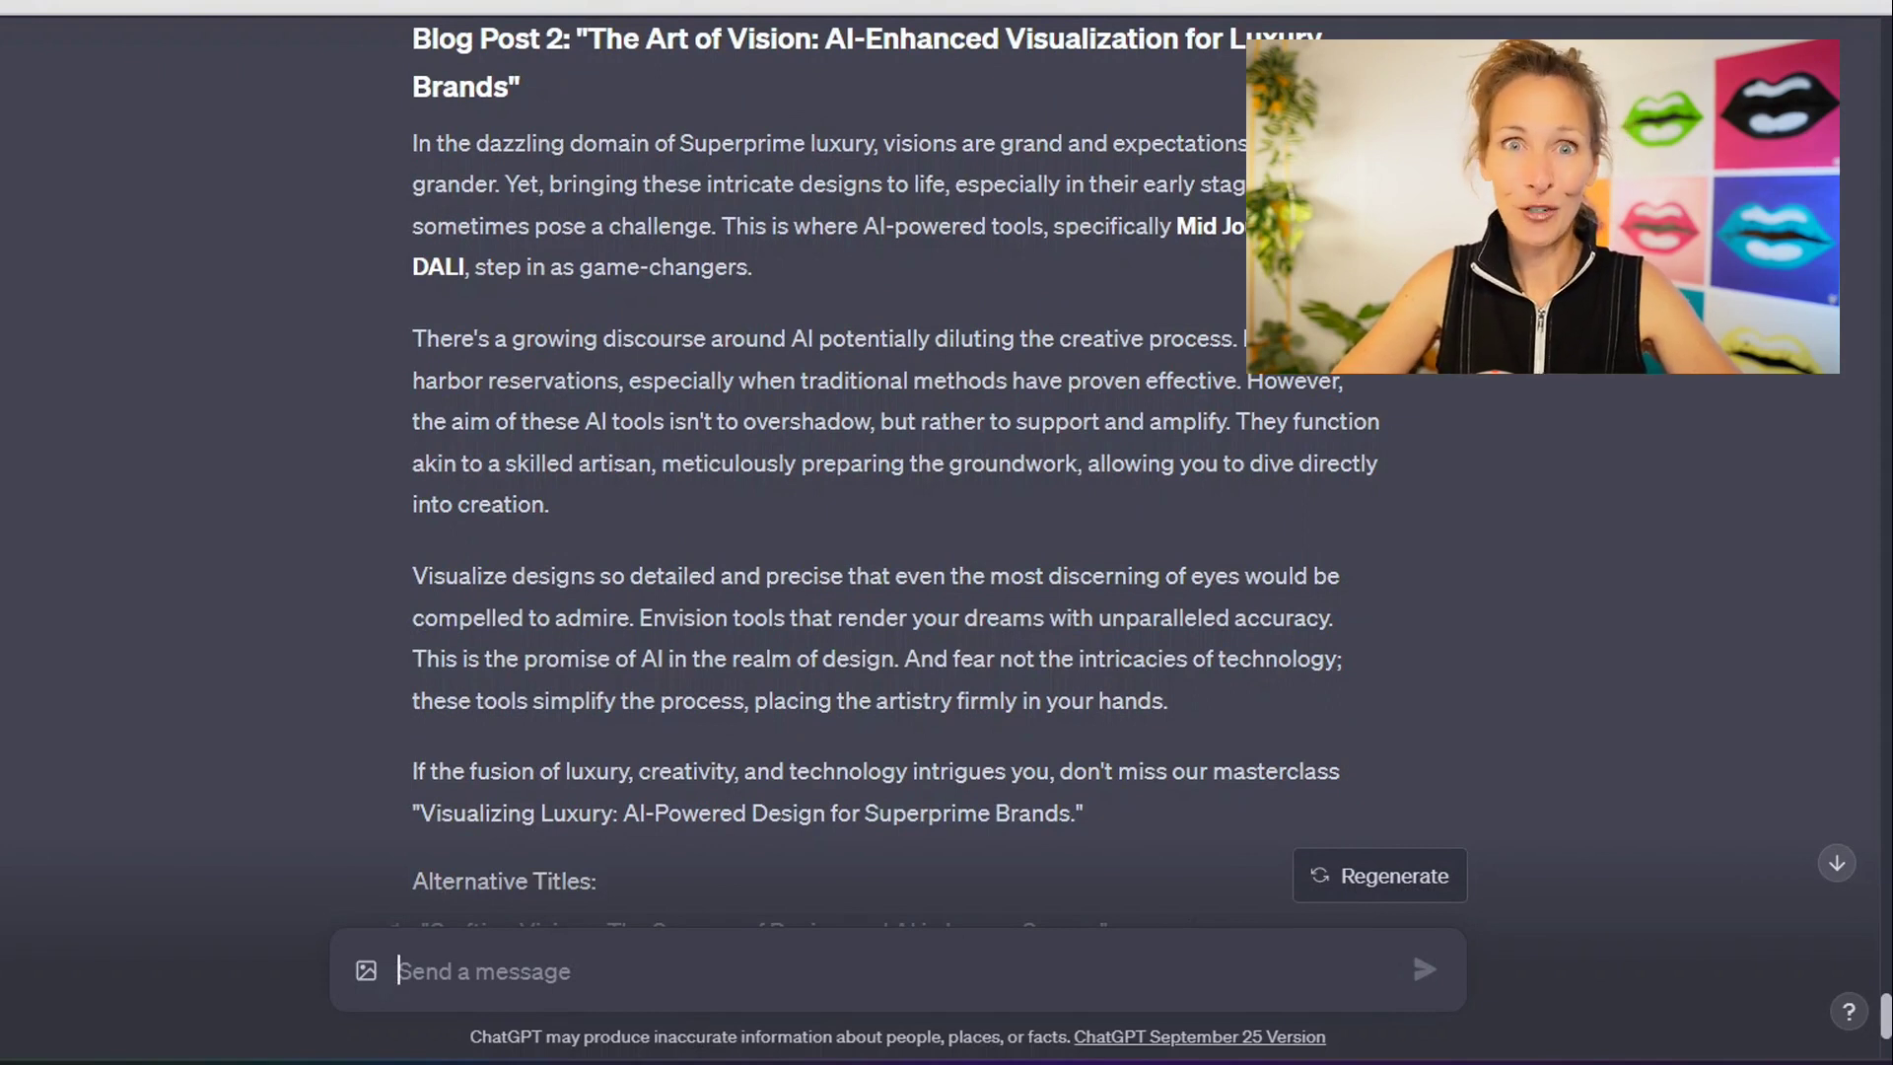
scroll(762, 335, up, 10)
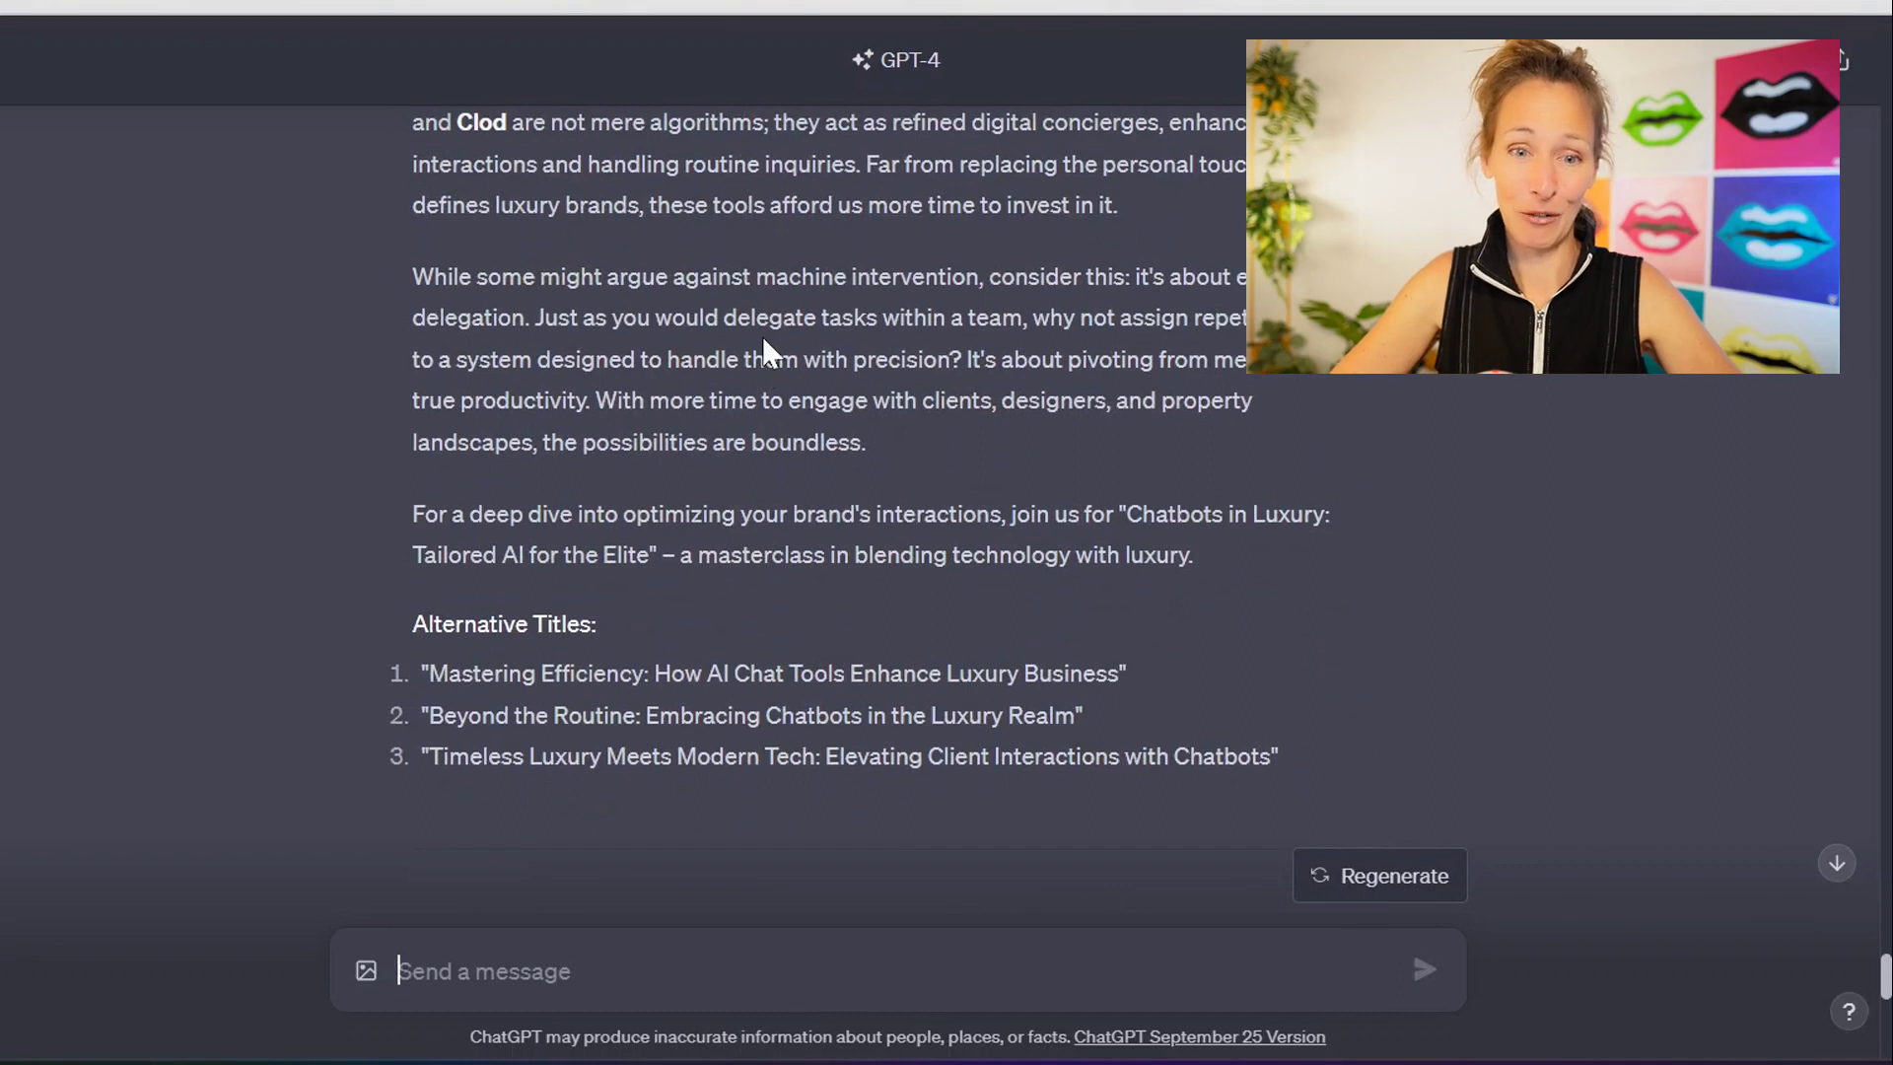
scroll(762, 336, down, 3)
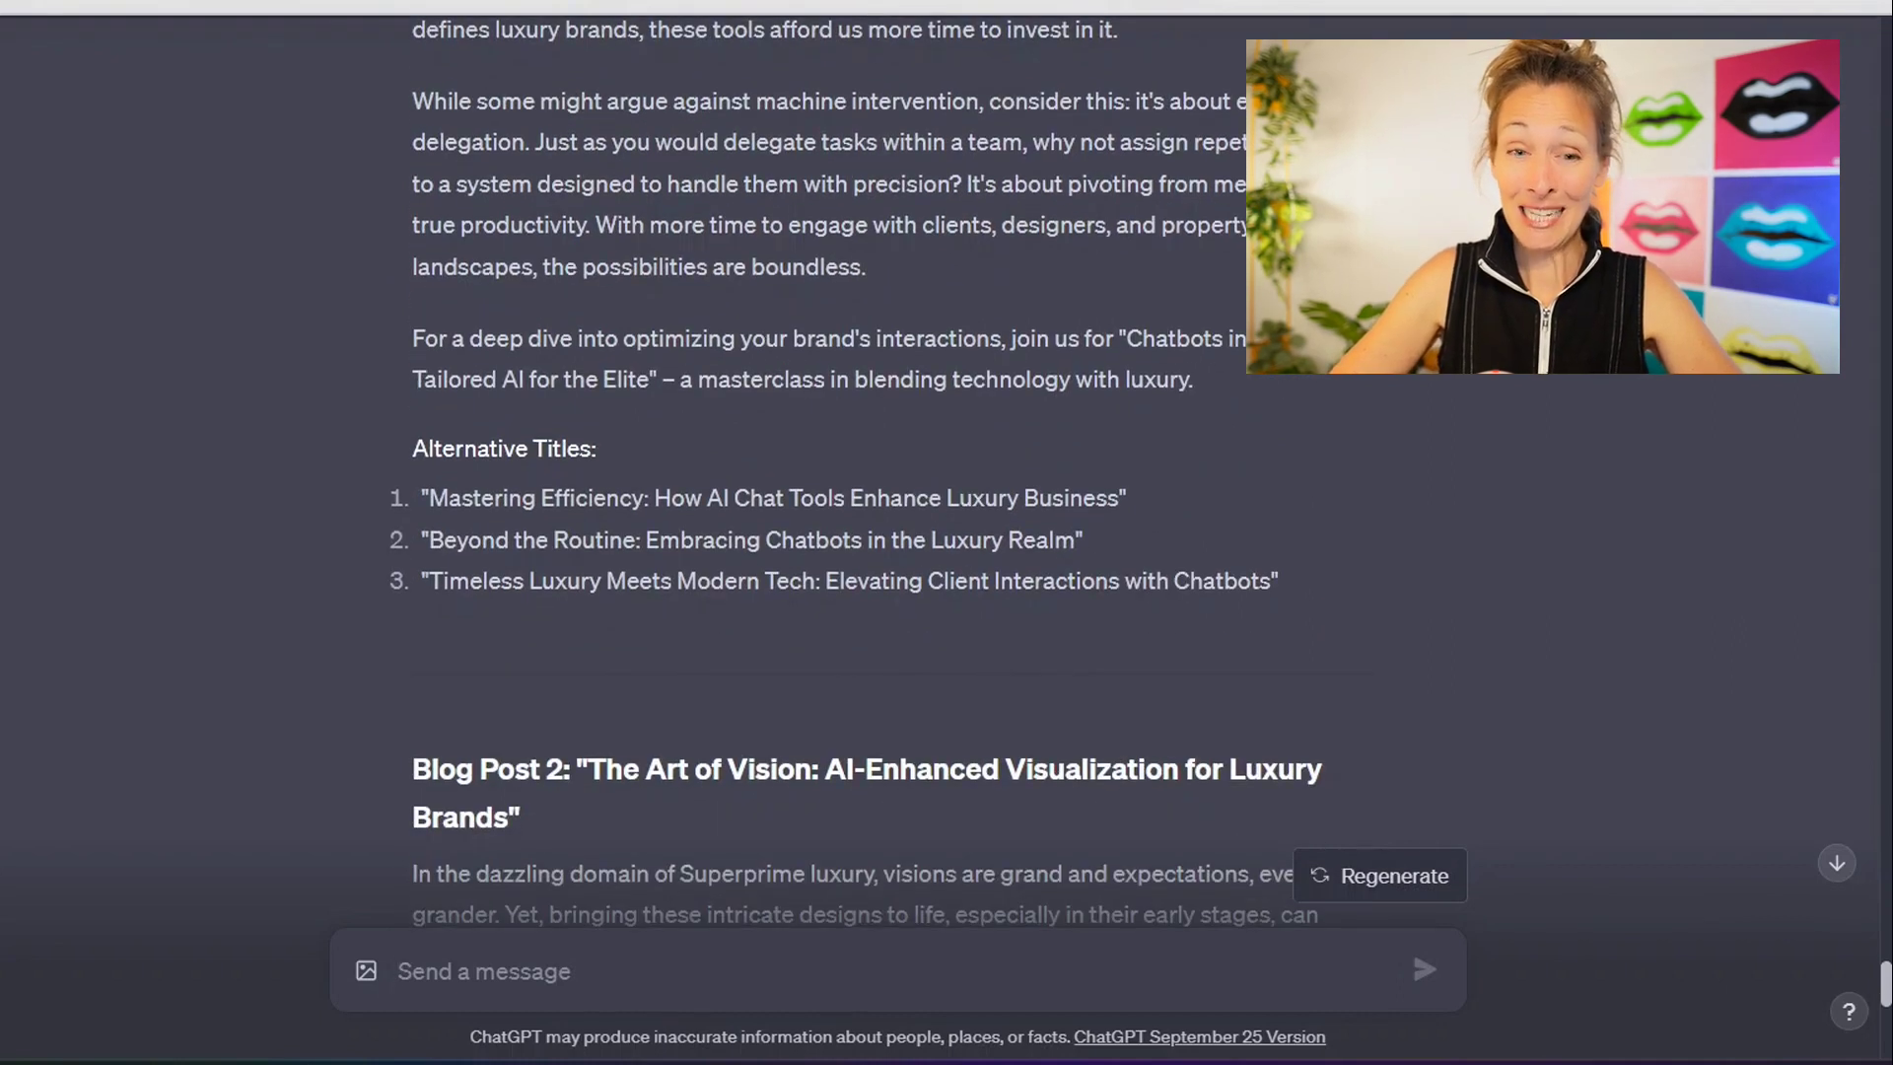